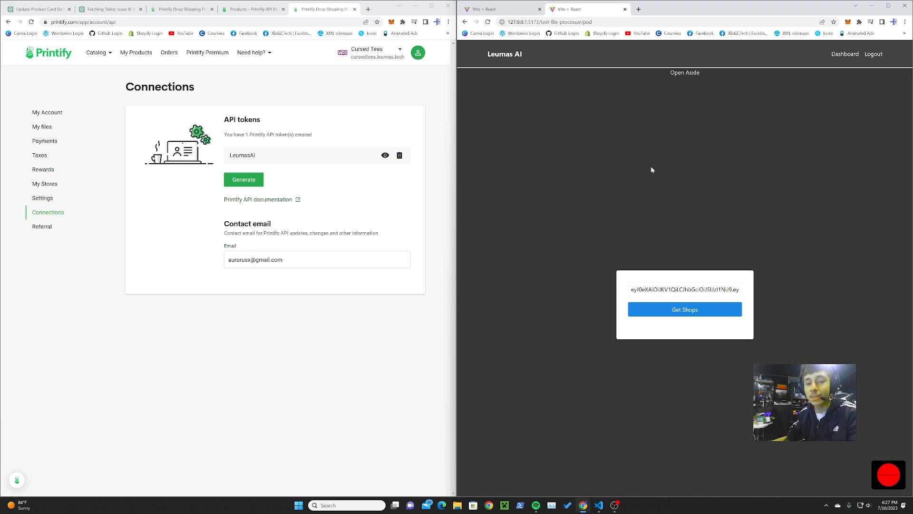
- Look over the Leumas product builder page and the product list of the Cursed Tees store in Printify
left_click(479, 8)
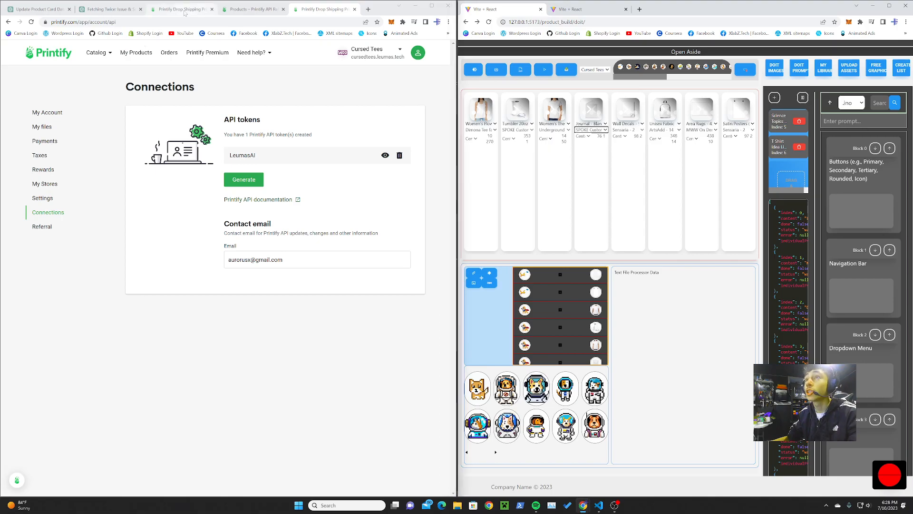
left_click(200, 10)
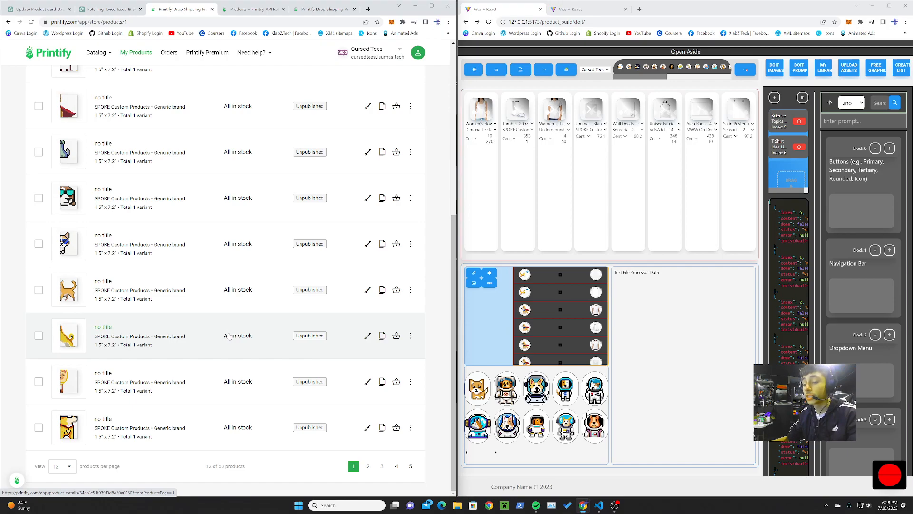
scroll(222, 292, "up", 5)
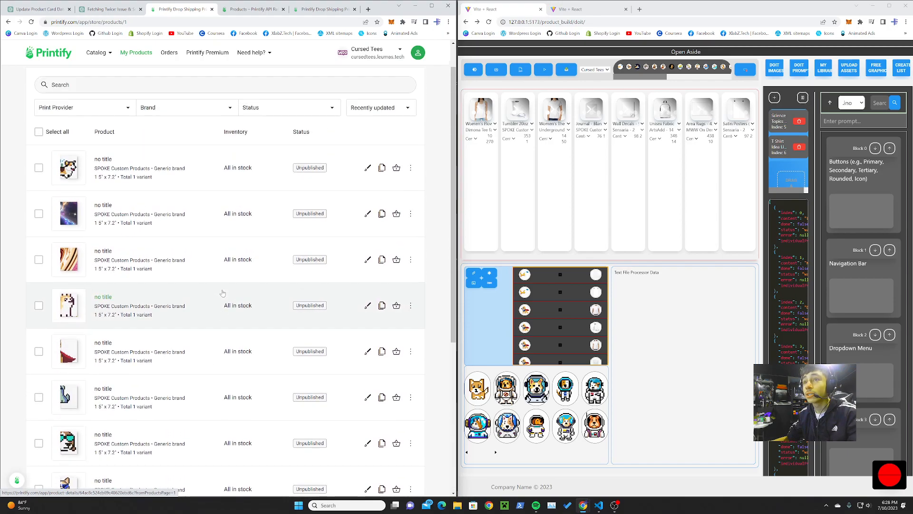
scroll(222, 293, "up", 1)
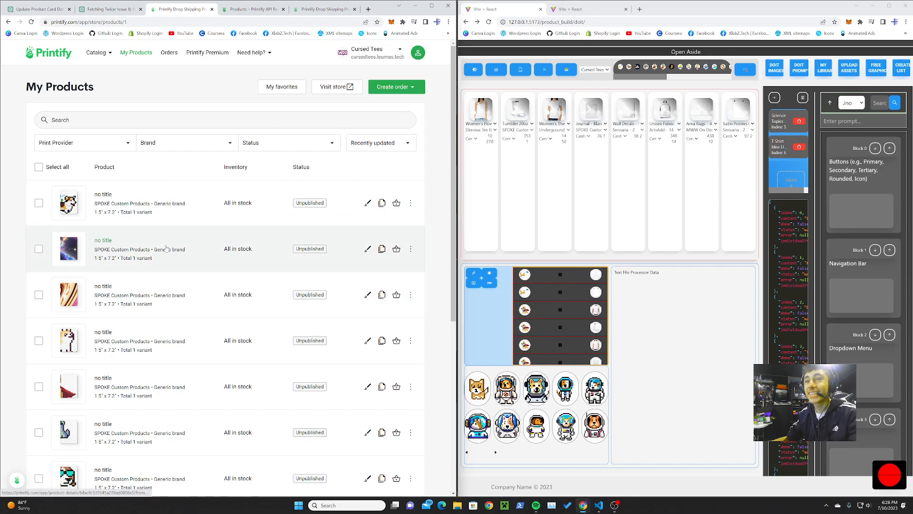
scroll(161, 324, "down", 3)
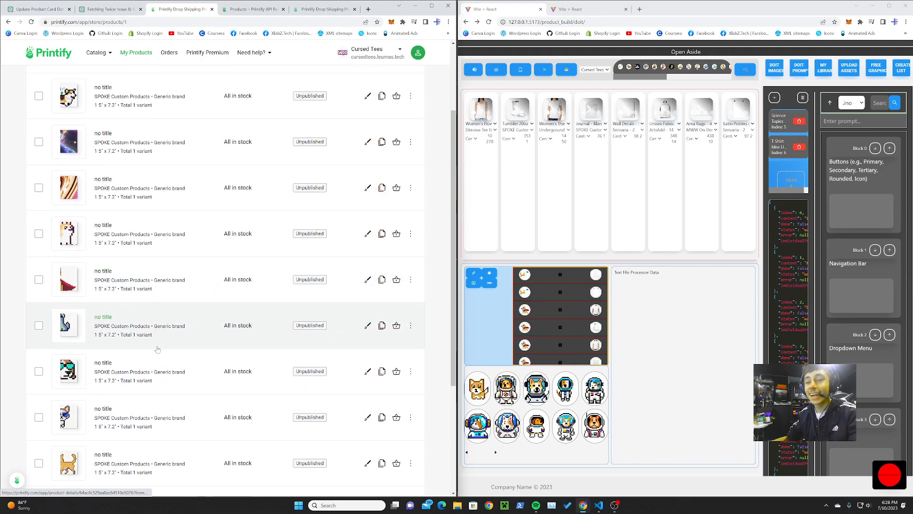
scroll(156, 350, "down", 3)
scroll(156, 351, "down", 1)
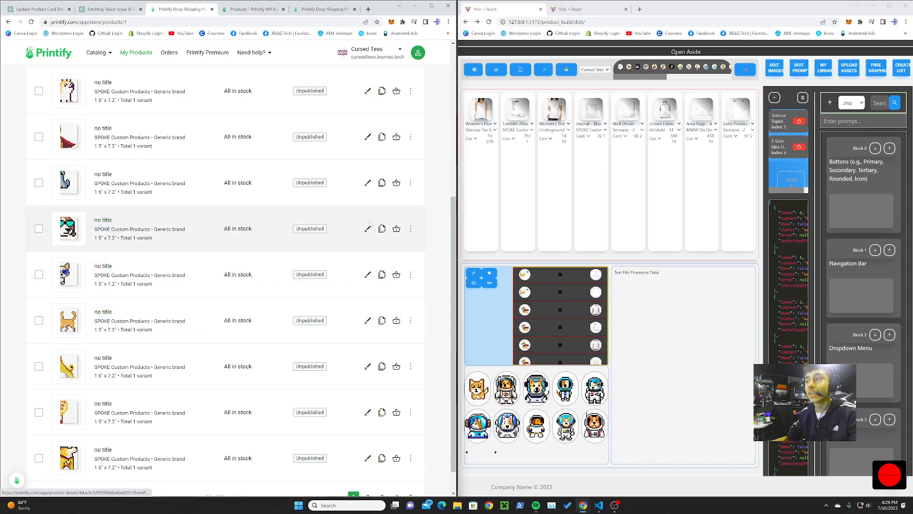
scroll(251, 271, "down", 1)
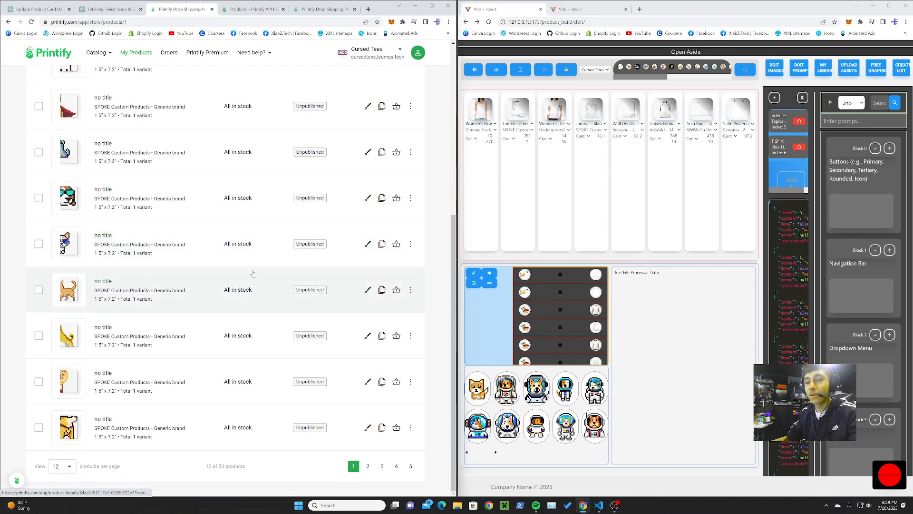
scroll(250, 274, "up", 2)
scroll(251, 271, "up", 3)
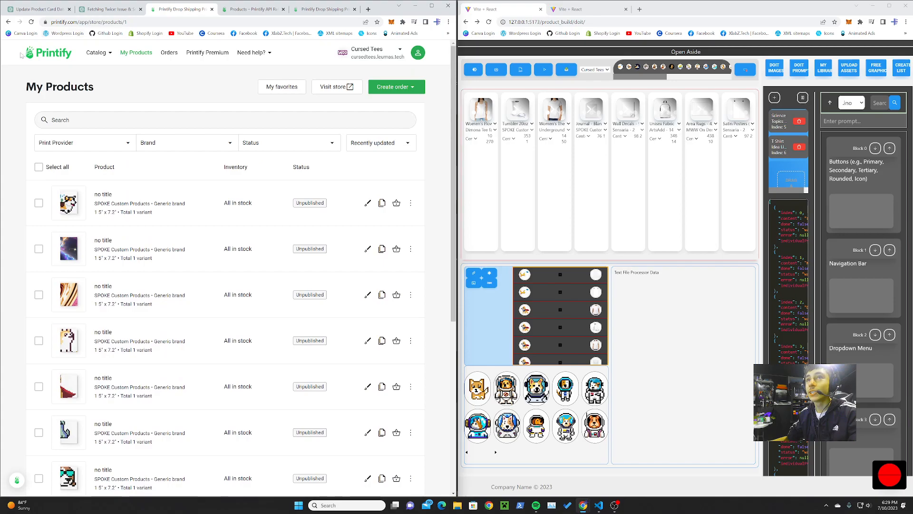
- Open printify.com in a new browser tab and enter the store's product list
left_click(367, 9)
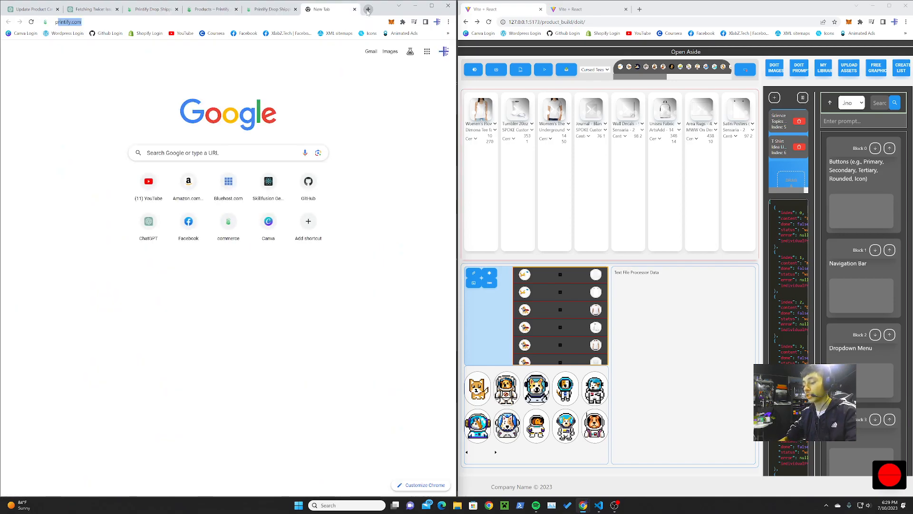
type("pritnify.com")
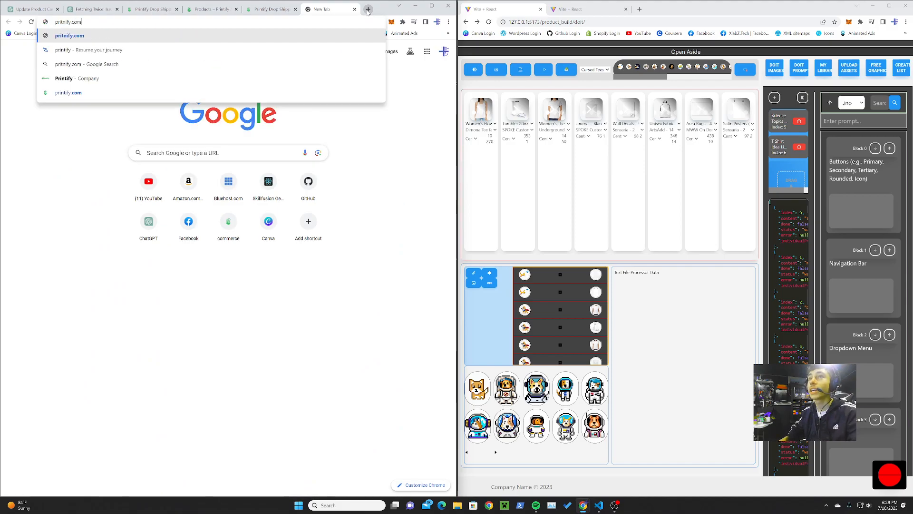
key("Return")
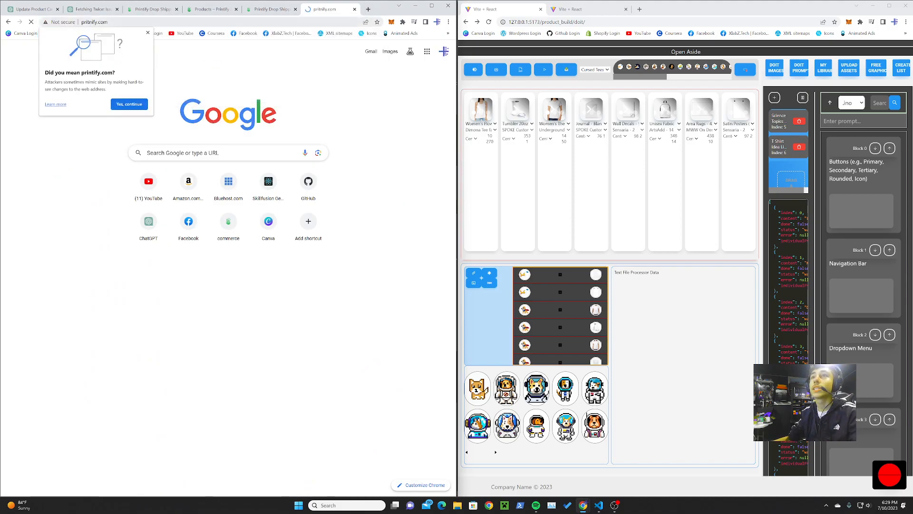
key("ctrl+l")
type("print")
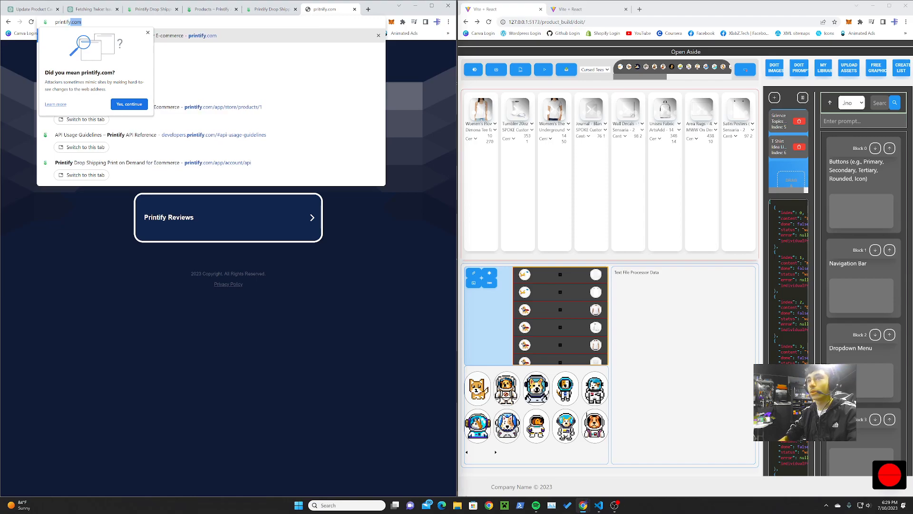
key("Return")
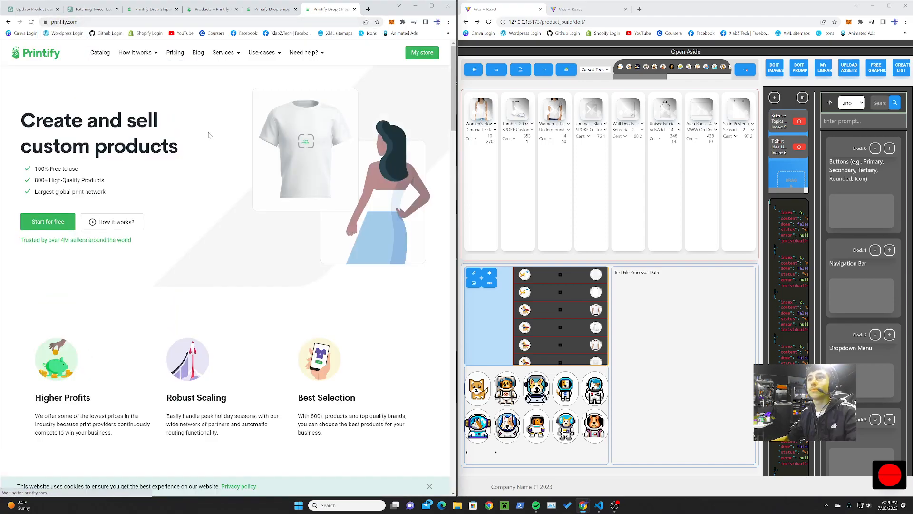
left_click(417, 53)
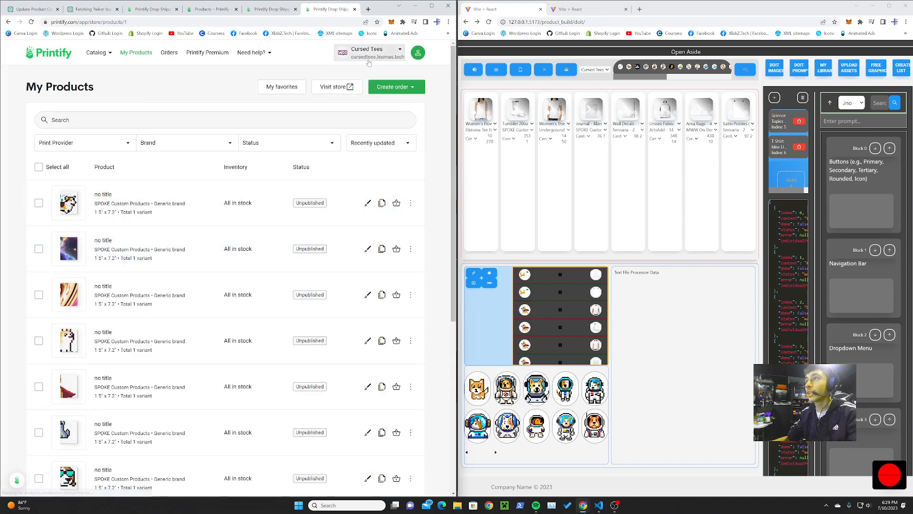
- Select the Cursed Tees store and open the account's Connections page in a maximized window
left_click(378, 54)
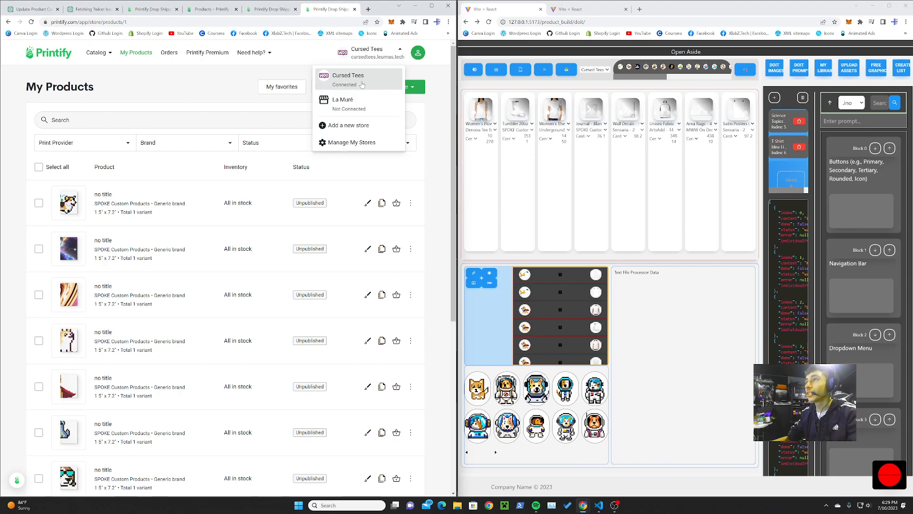
left_click(362, 84)
left_click(418, 52)
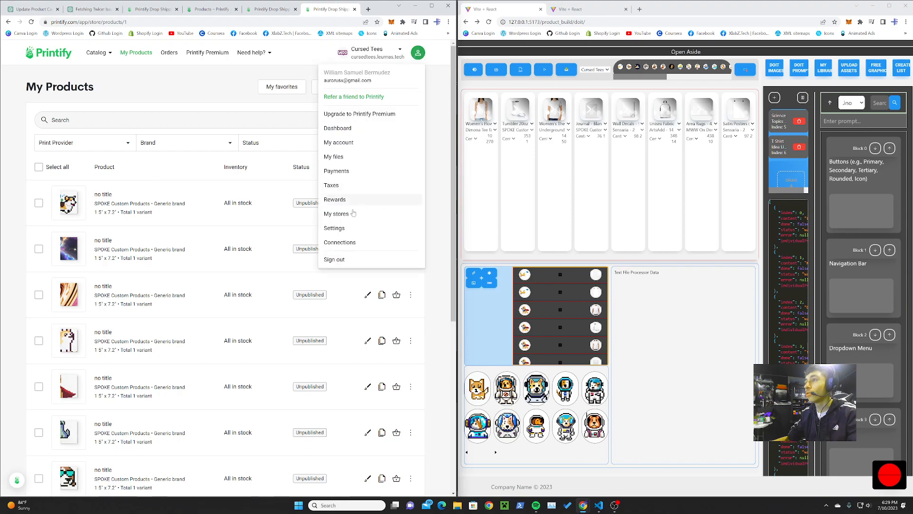
left_click(356, 244)
key("super+Up")
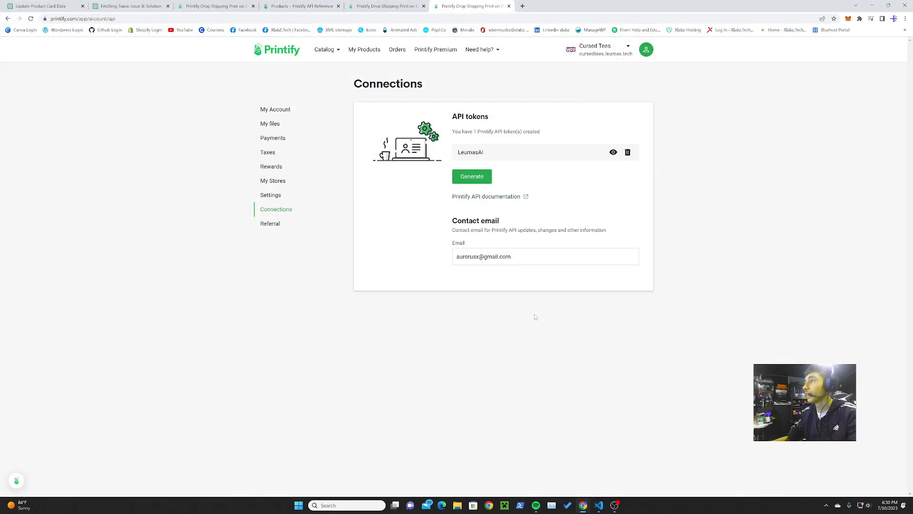
- Generate a new Printify API token named Leumas Test API with all scopes (full access)
left_click(468, 175)
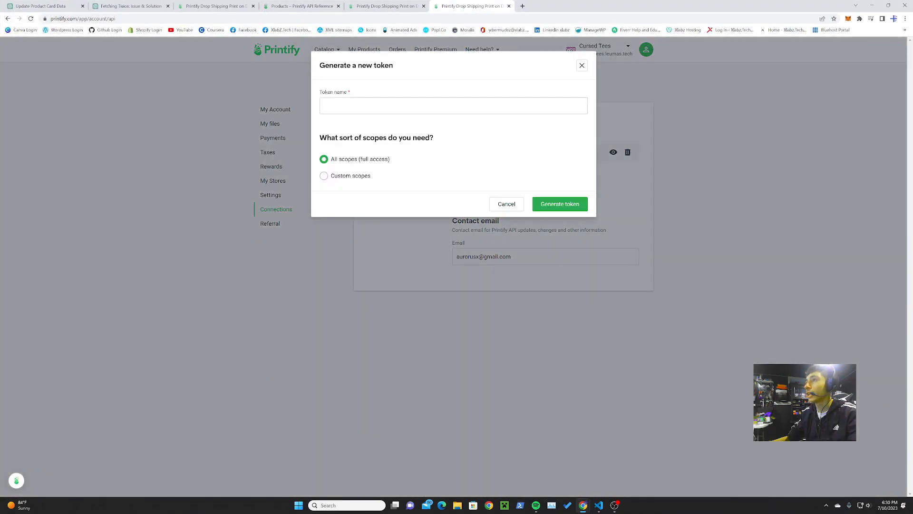
left_click(359, 103)
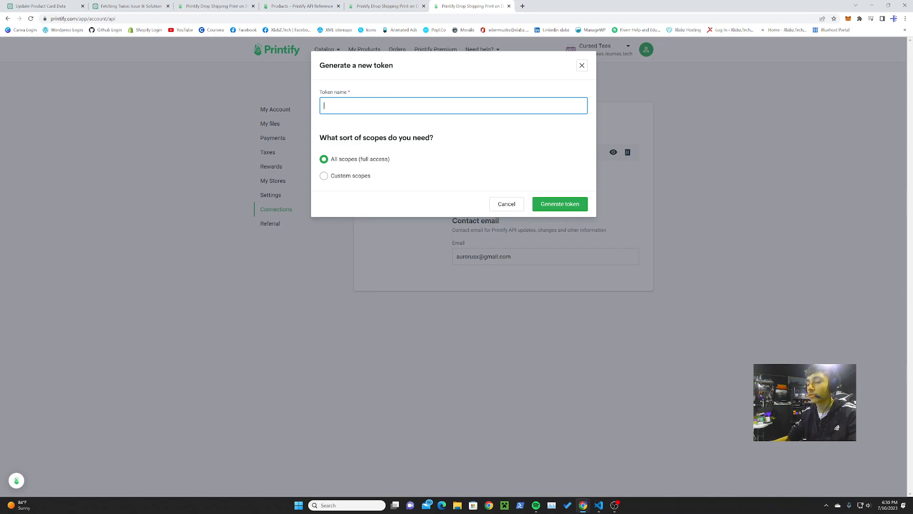
type("Leumas Test API")
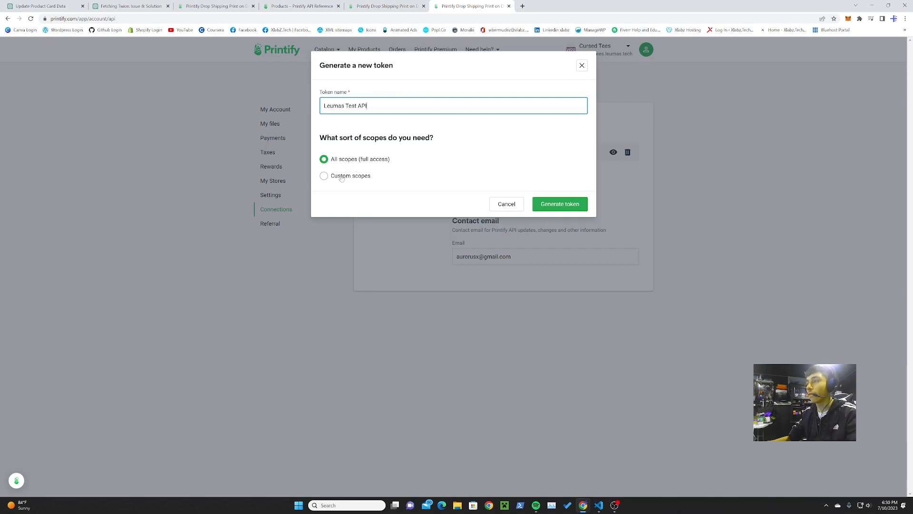
left_click(563, 205)
- Select the full text of the generated API token and tile the Printify window side by side with the Leumas AI window
left_click_drag(460, 168, 322, 101)
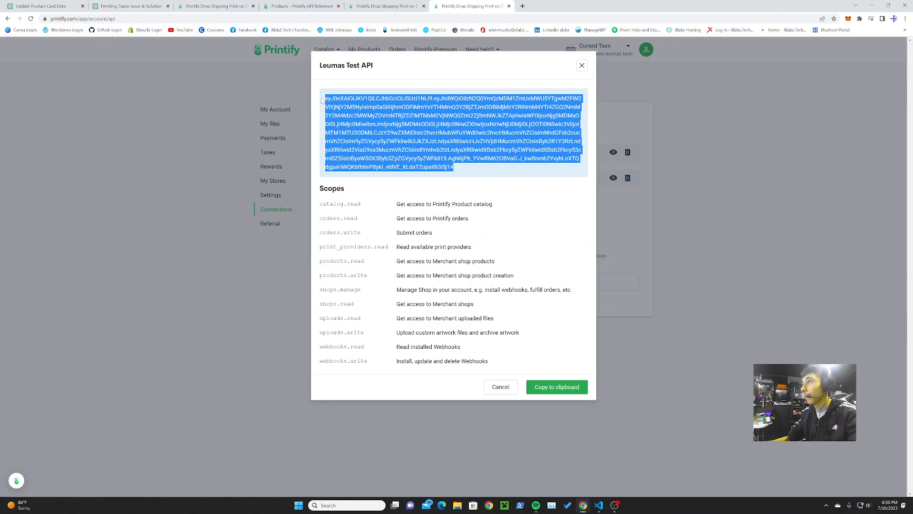
mouse_move(882, 9)
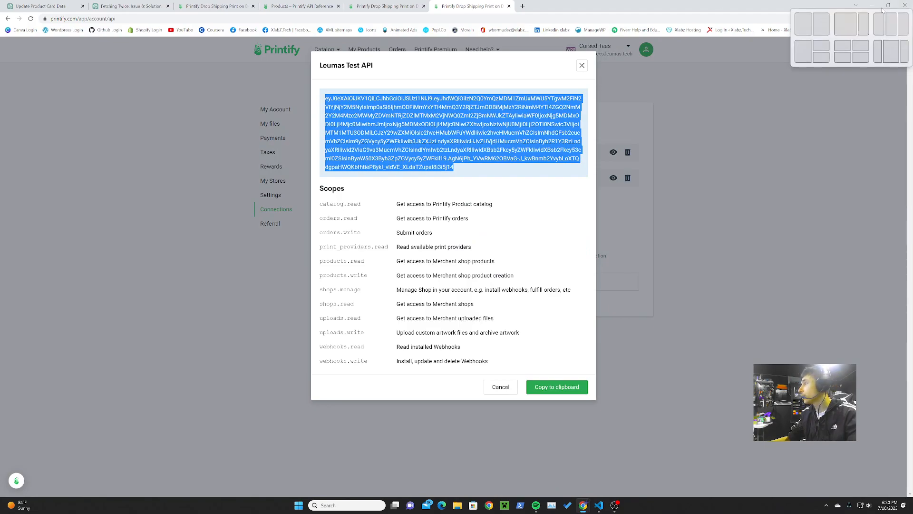
left_click(805, 24)
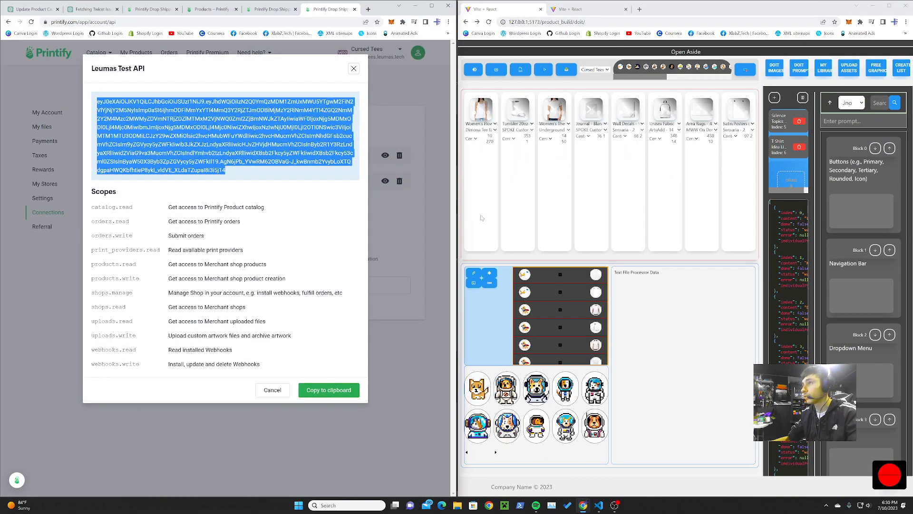
left_click(431, 257)
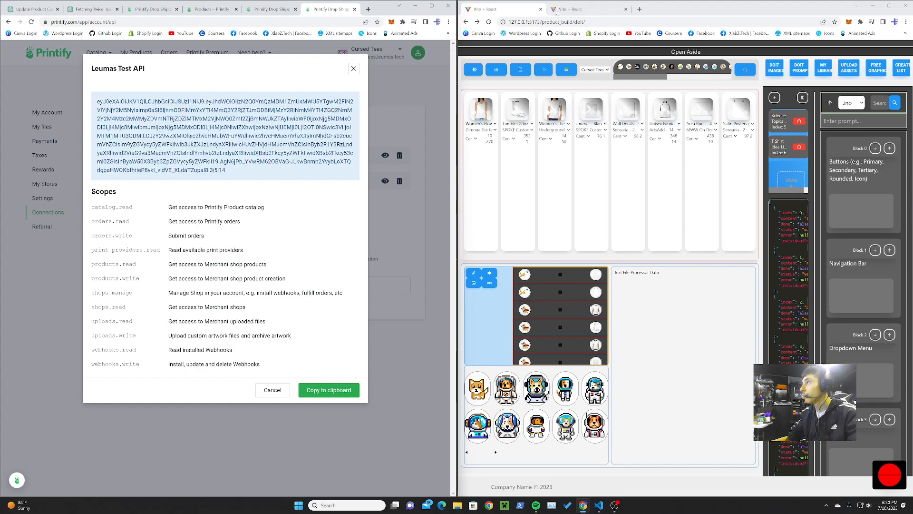
- Switch to the Leumas AI print page and shorten its address to the text-file-processor page
left_click(572, 10)
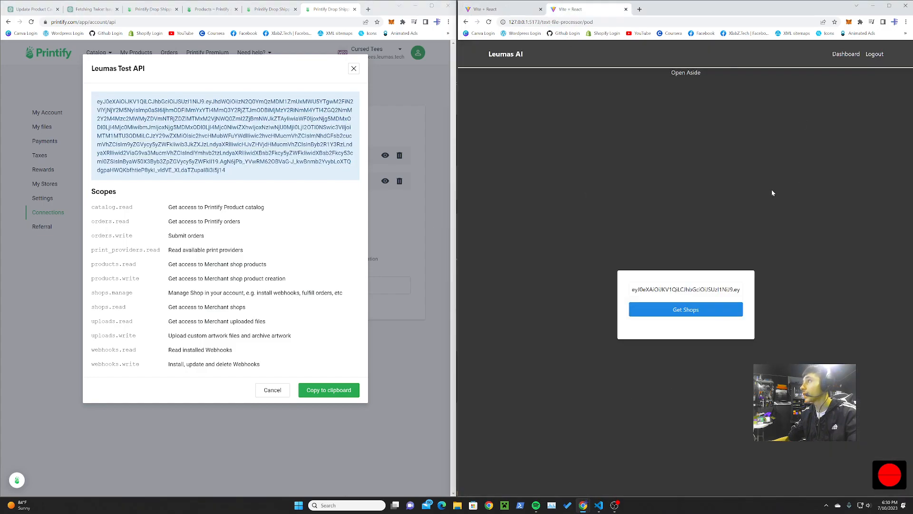
left_click(613, 24)
key("End")
key("BackSpace")
key("BackSpace")
key("BackSpace")
key("BackSpace")
key("Return")
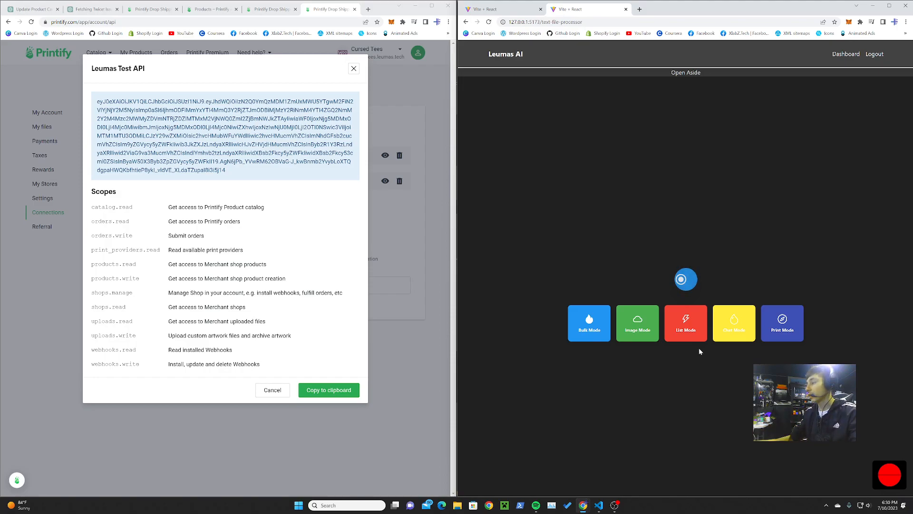
- Reload the Leumas AI home page and try to go back to the previous page
mouse_move(894, 473)
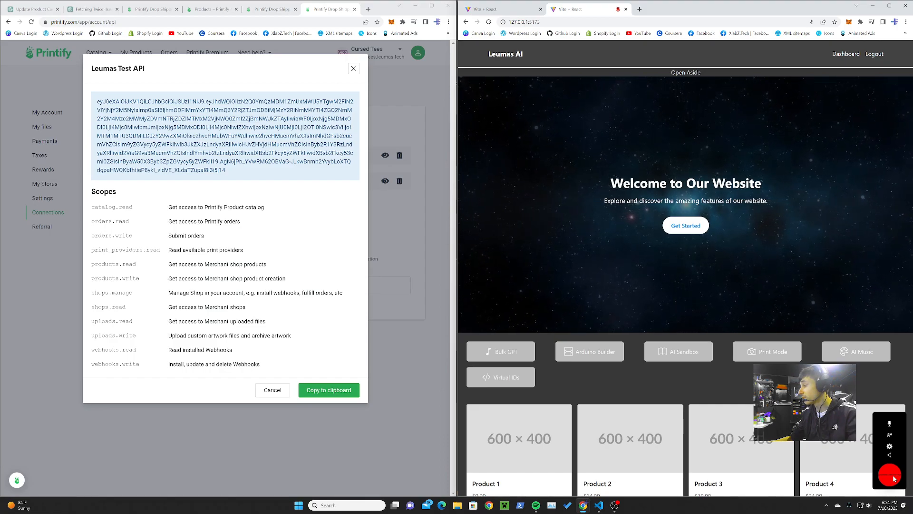
left_click(488, 22)
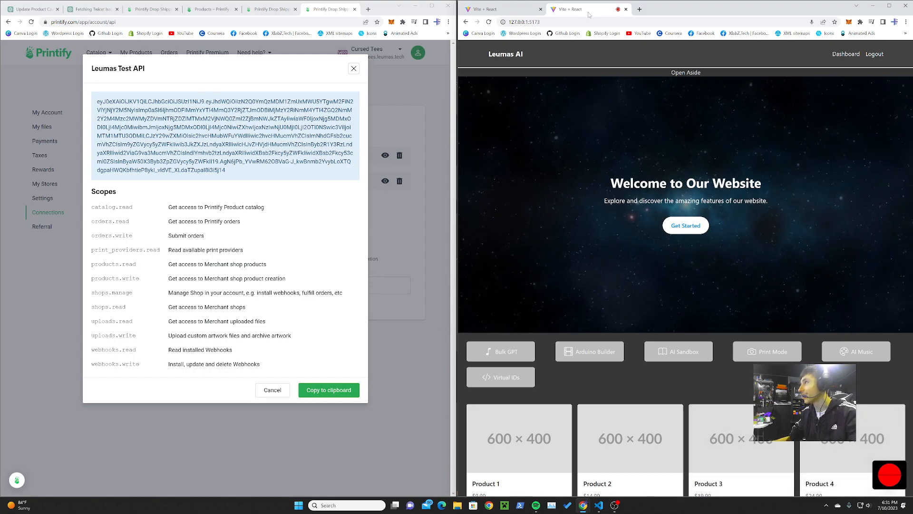
left_click(488, 21)
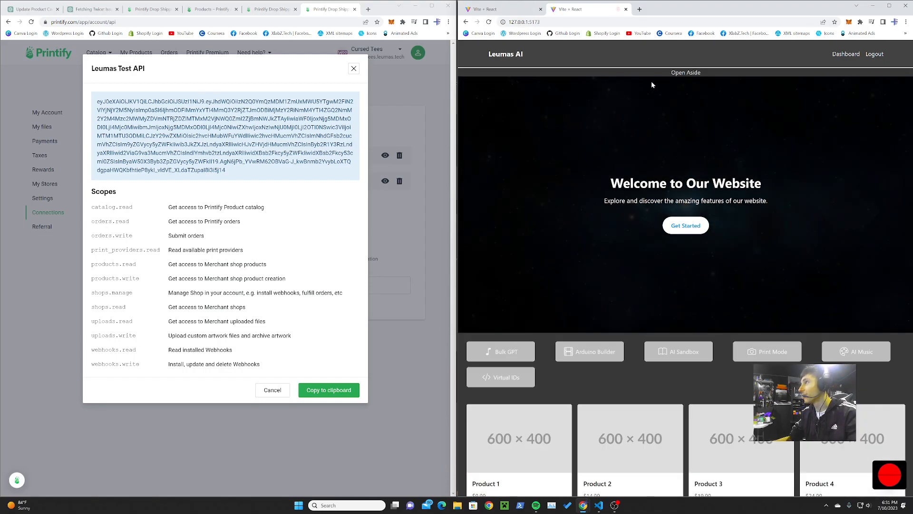
left_click(466, 21)
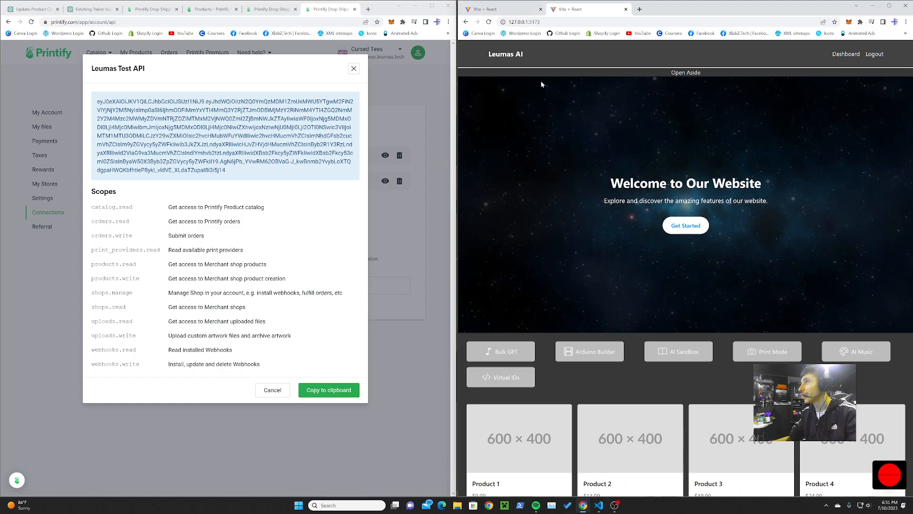
- Load 127.0.0.1:5173/text-file-processor and enter Print Mode
double_click(535, 22)
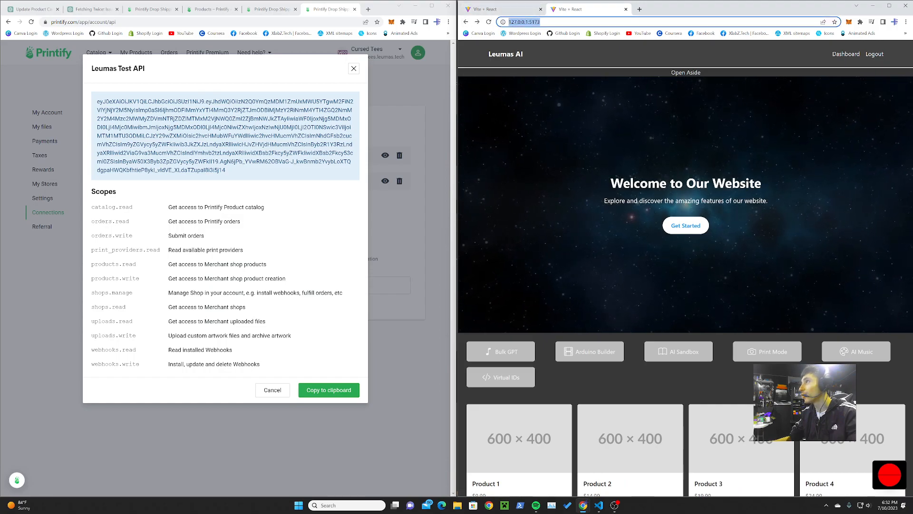
key("End")
type("/")
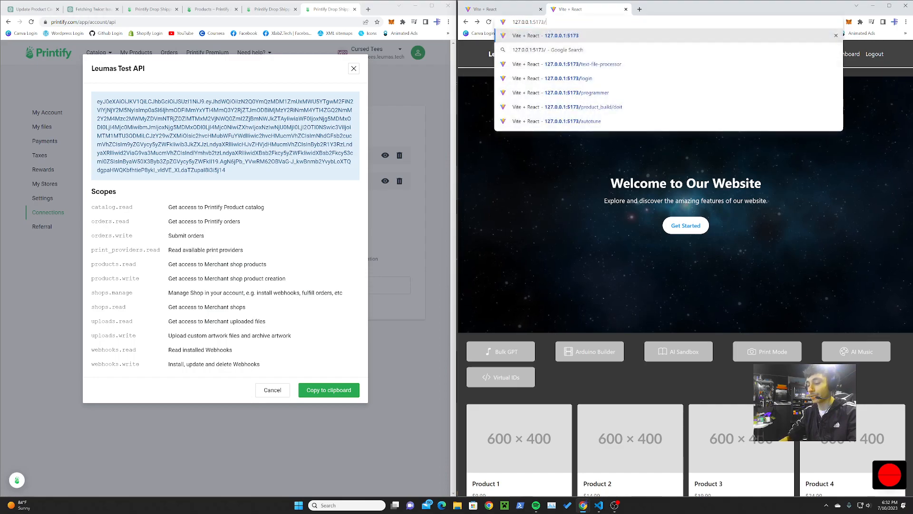
type("text-file-proces")
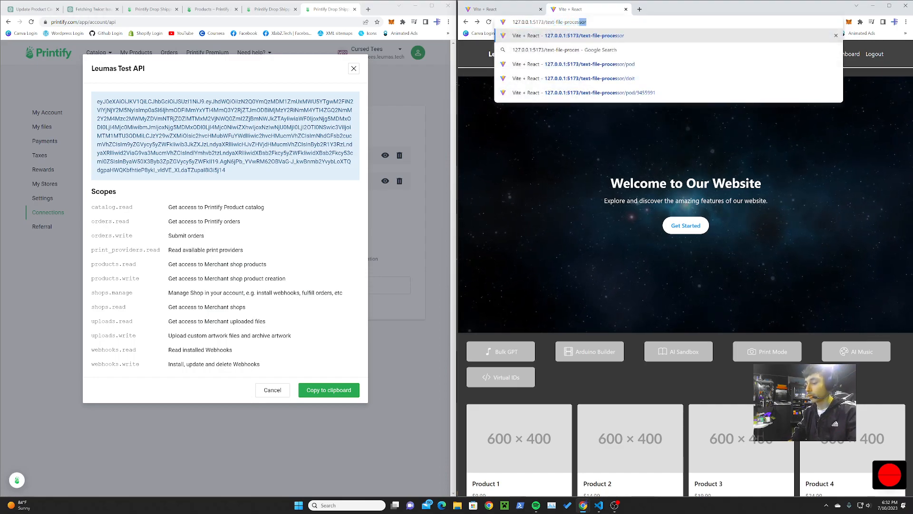
key("Return")
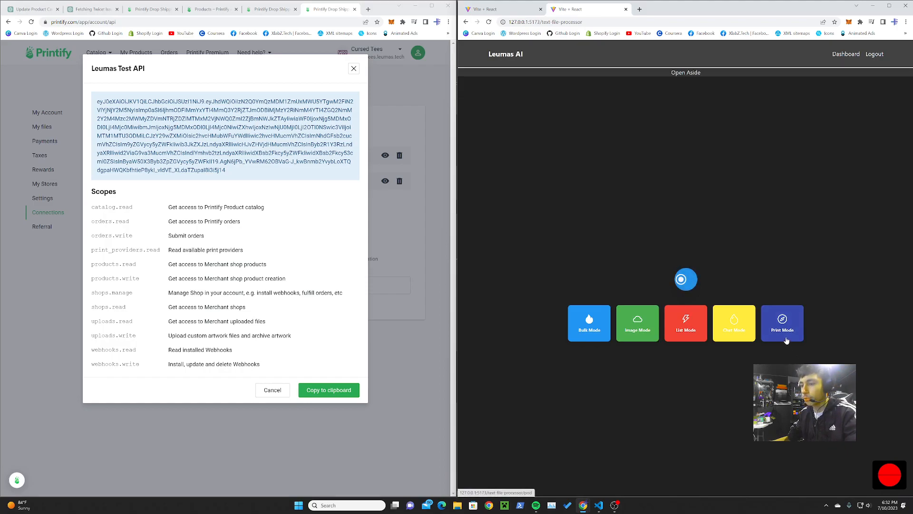
left_click(786, 339)
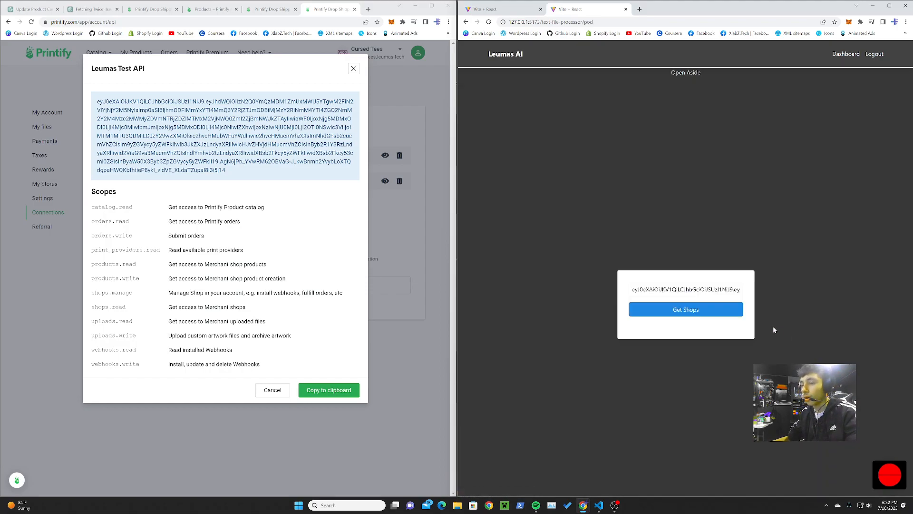
- Replace the content of the Printify token field with the generated API token and fetch the account's shops
left_click(650, 289)
key("ctrl+a")
key("ctrl+v")
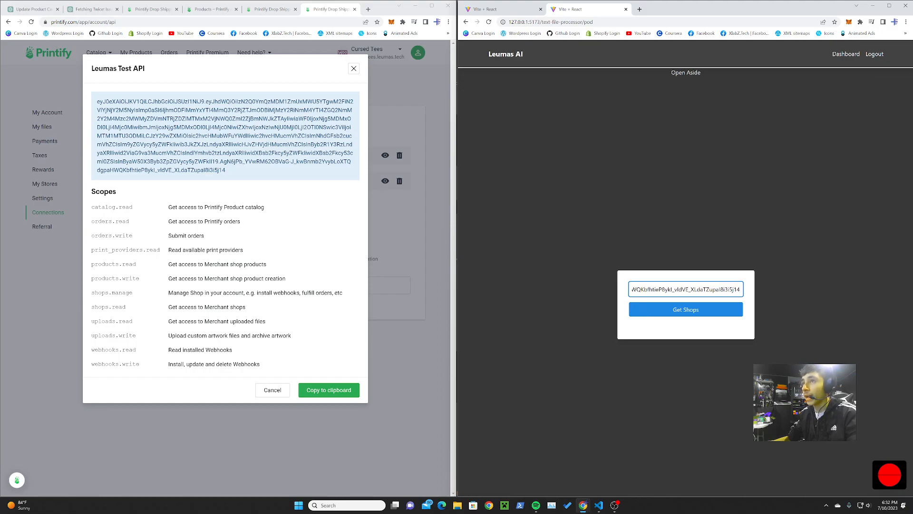
left_click_drag(232, 177, 90, 67)
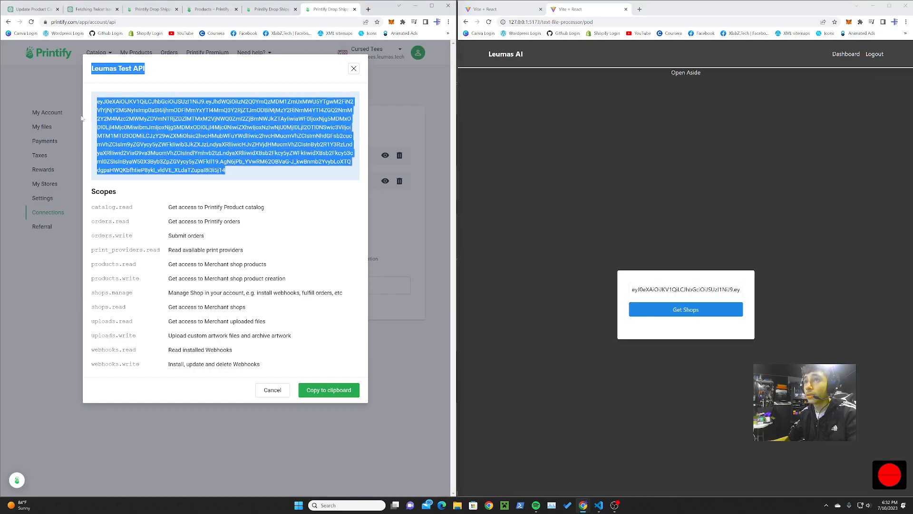
left_click(300, 210)
left_click(678, 309)
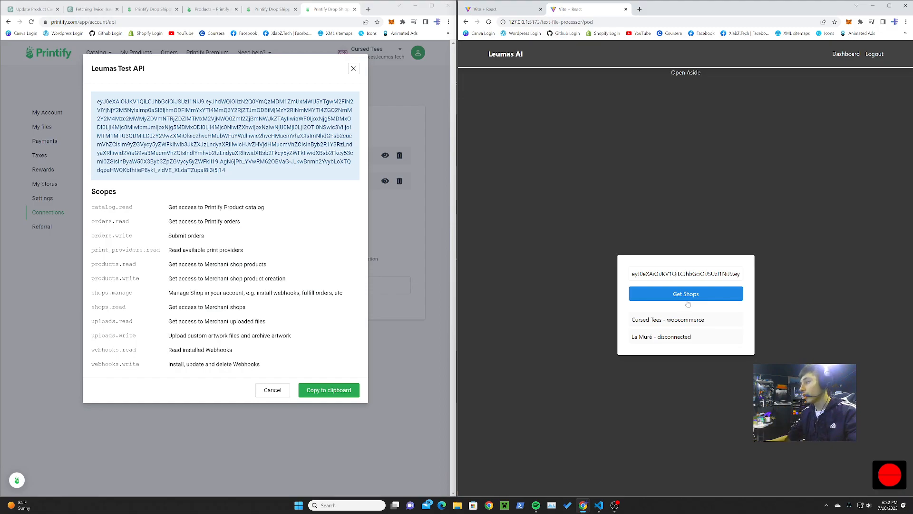
- Open the Cursed Tees shop and compare its store products with the My Products list in Printify
left_click(661, 322)
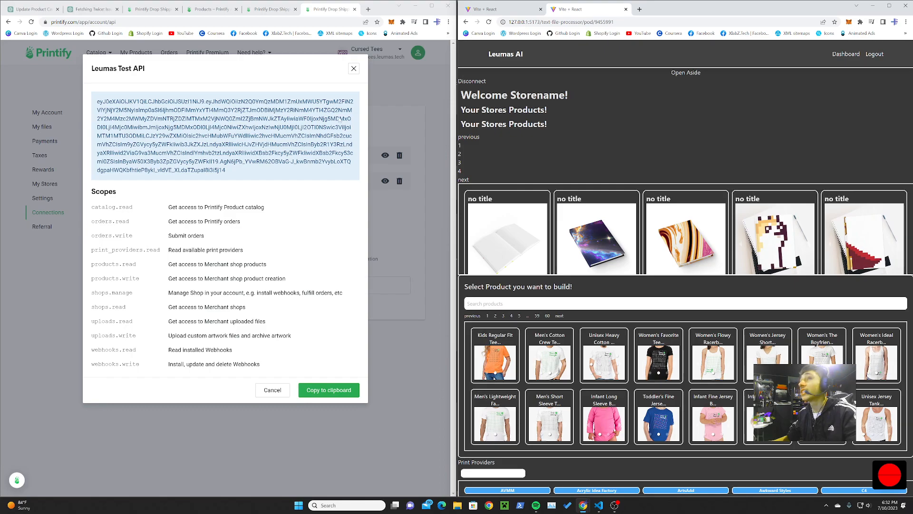
left_click(158, 9)
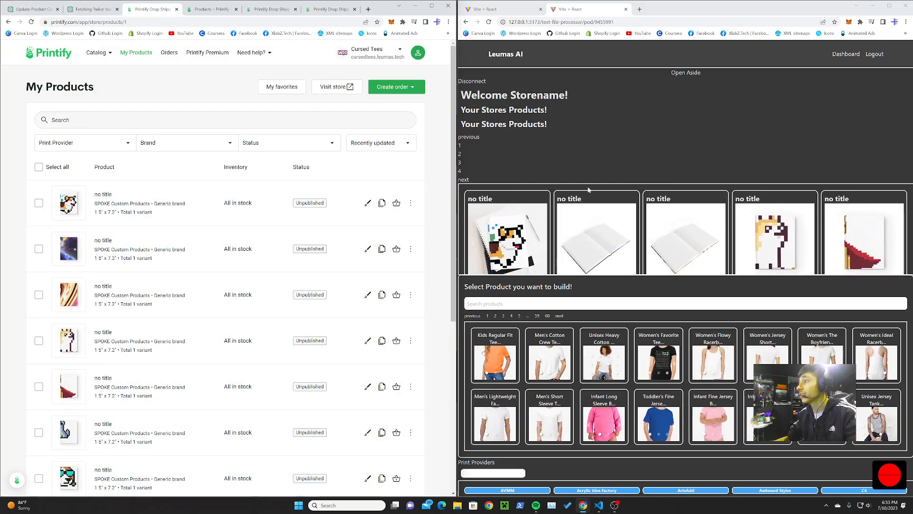
scroll(473, 216, "down", 1)
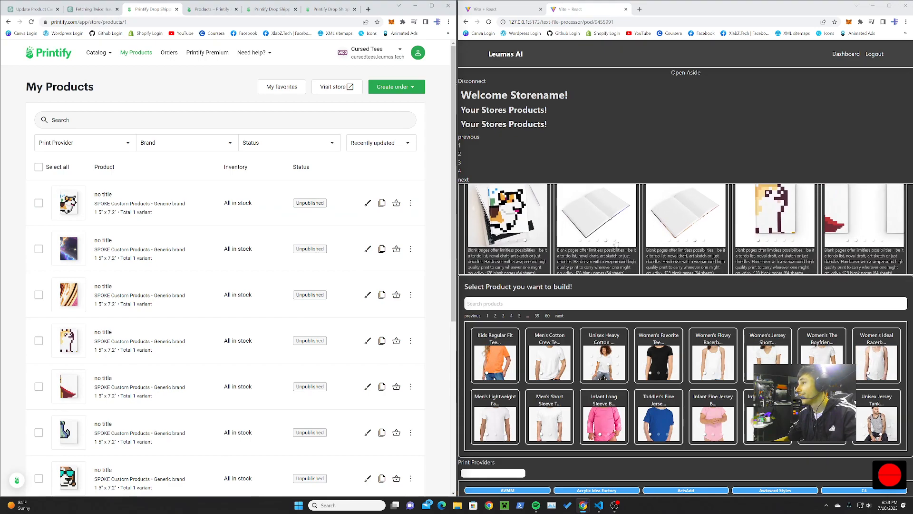
scroll(474, 217, "down", 1)
scroll(653, 346, "down", 1)
scroll(653, 346, "down", 1)
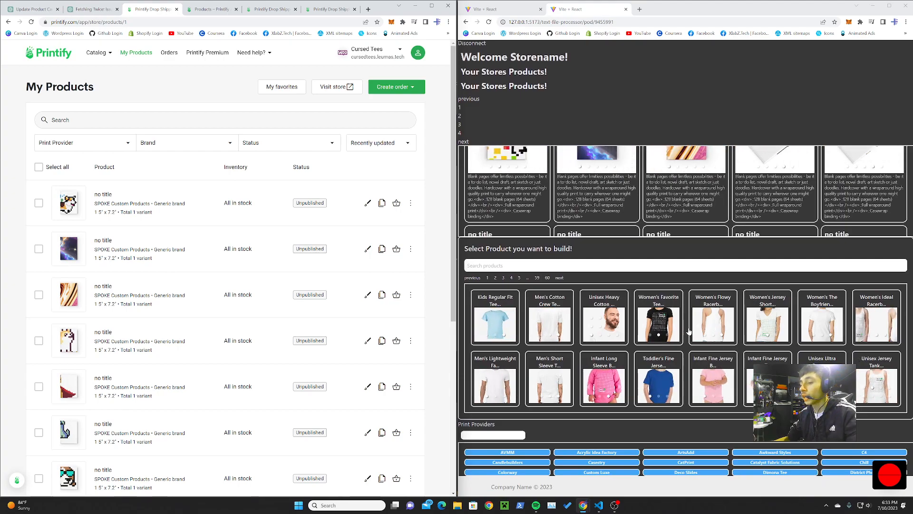
- Choose the Women's Favorite Tee and start designing it with the print provider Dimona Tee facility (Chicago, US)
left_click(660, 314)
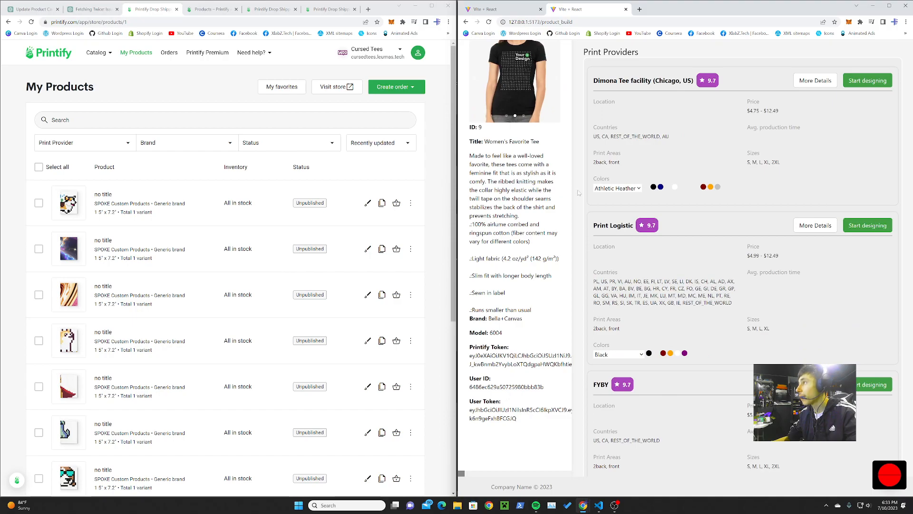
left_click(851, 83)
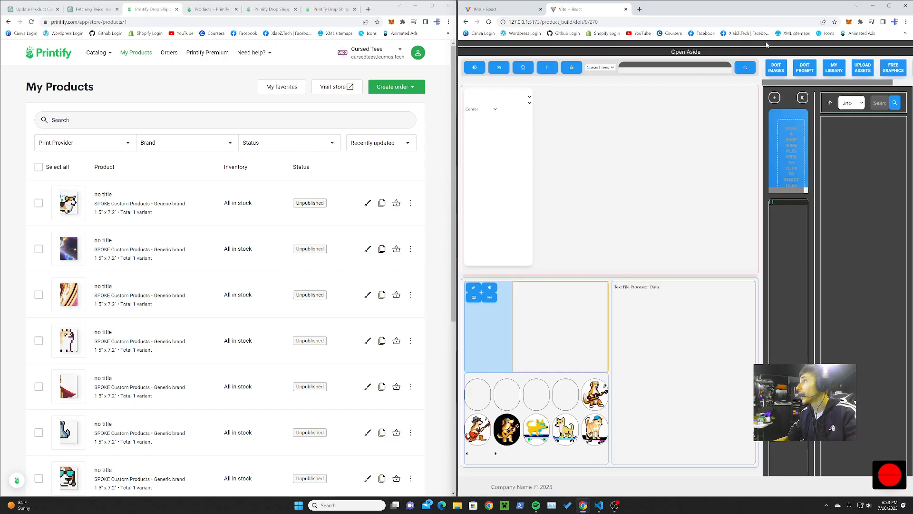
- Shorten the address to 127.0.0.1:5173/product_build/doit, load it, and show the available product types
double_click(595, 21)
left_click_drag(594, 22, 584, 22)
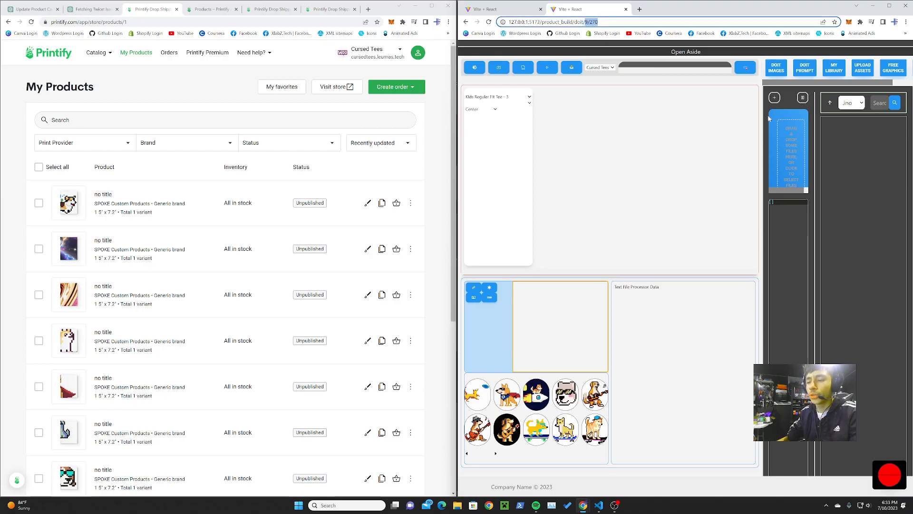
key("BackSpace")
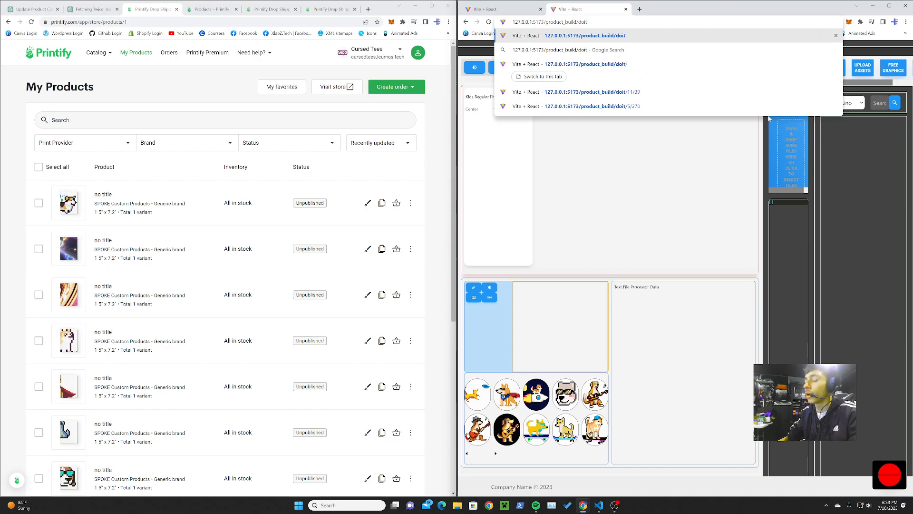
key("Return")
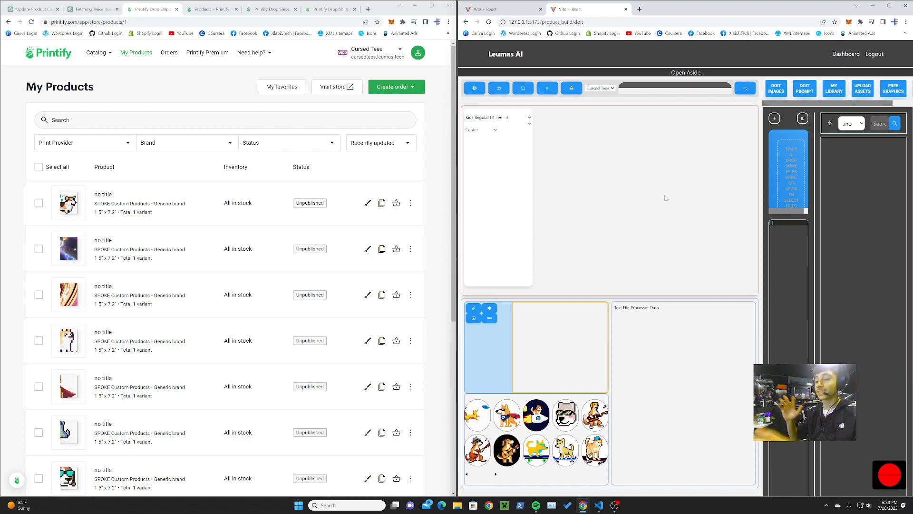
left_click(484, 119)
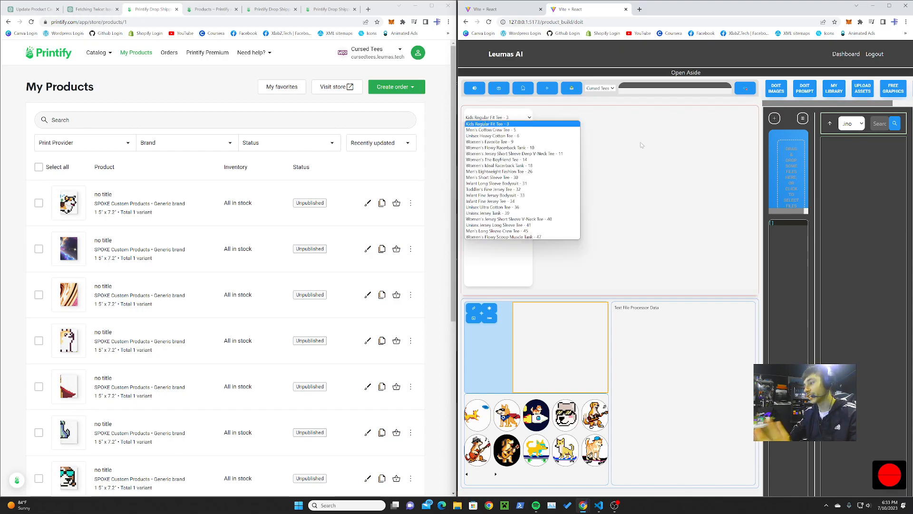
- Maximize the Leumas AI window and set the list creator's number of items to 100
left_click(887, 6)
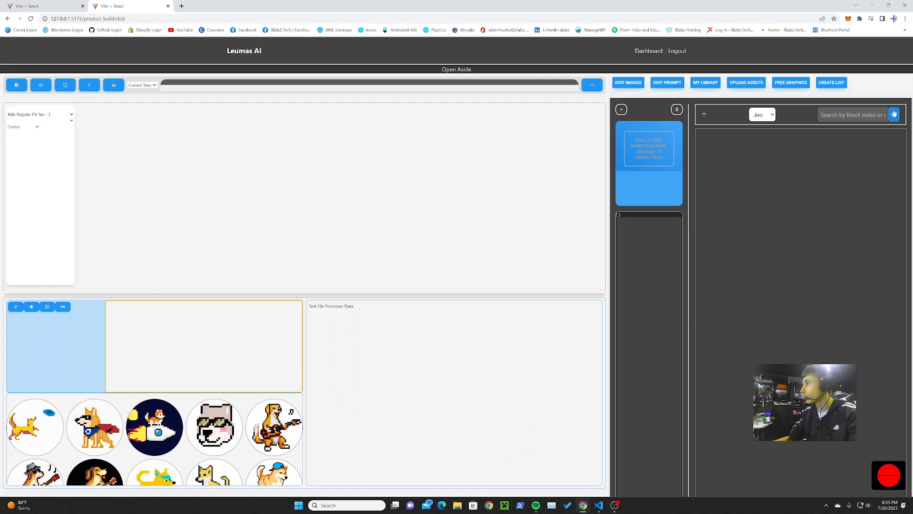
left_click(836, 86)
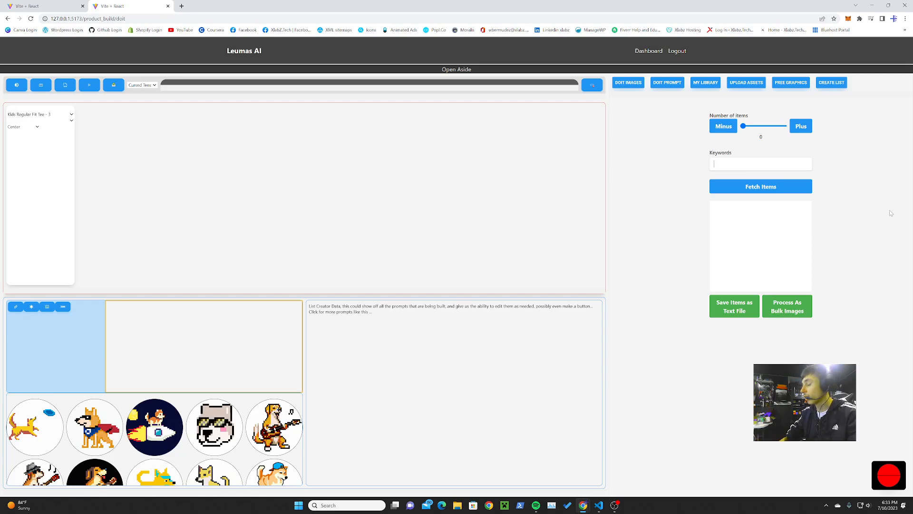
left_click(802, 127)
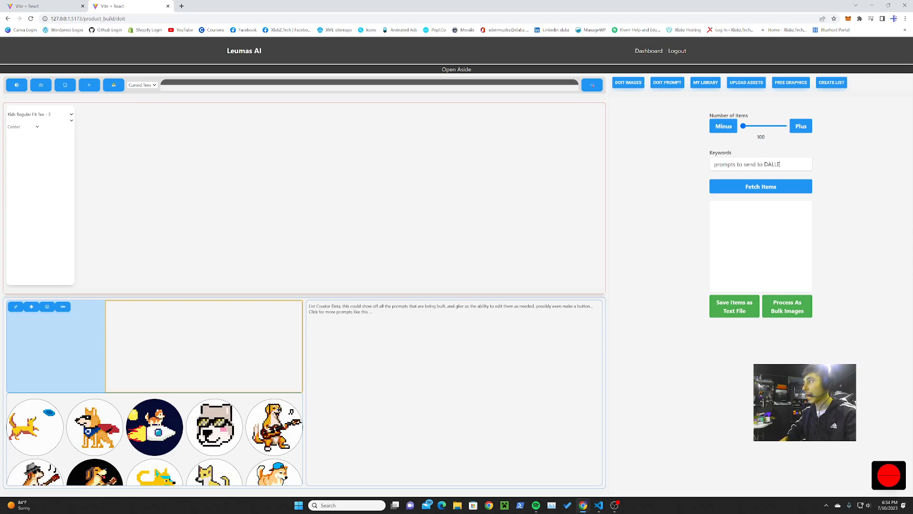
- Fetch items for the keywords "prompts to send to DALLE image generator for a cool doge related pixel art image with a white background"
type("generator for")
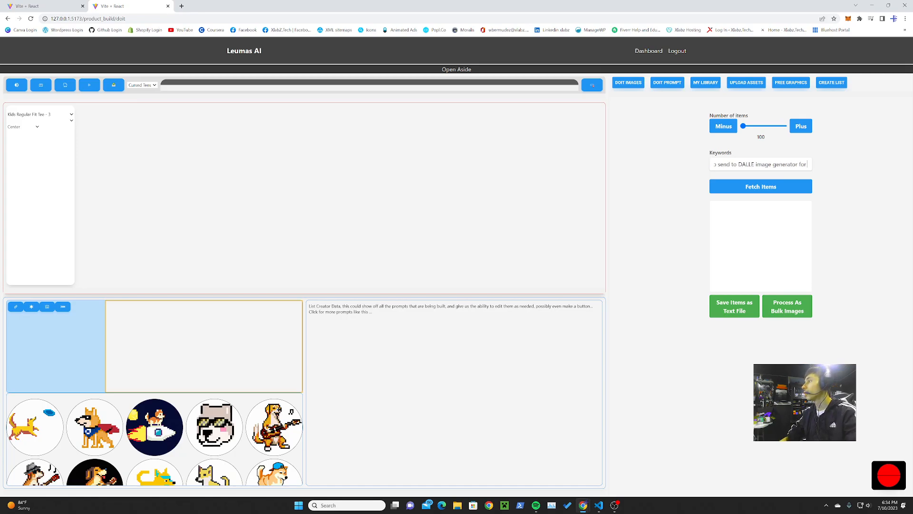
type(" a cool doge")
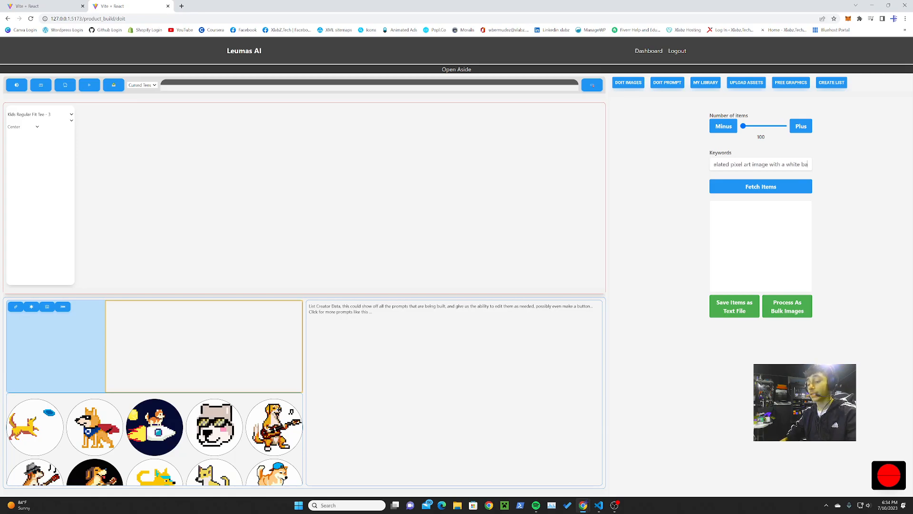
type("und")
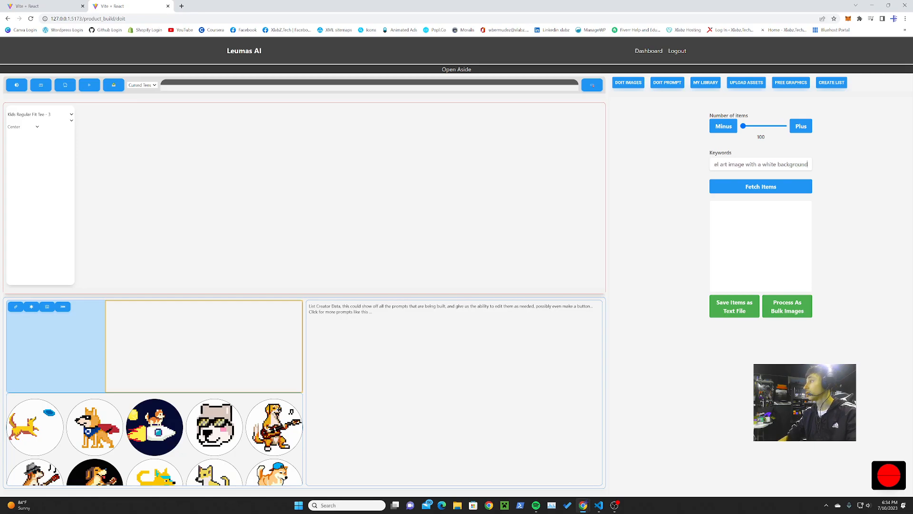
left_click(759, 185)
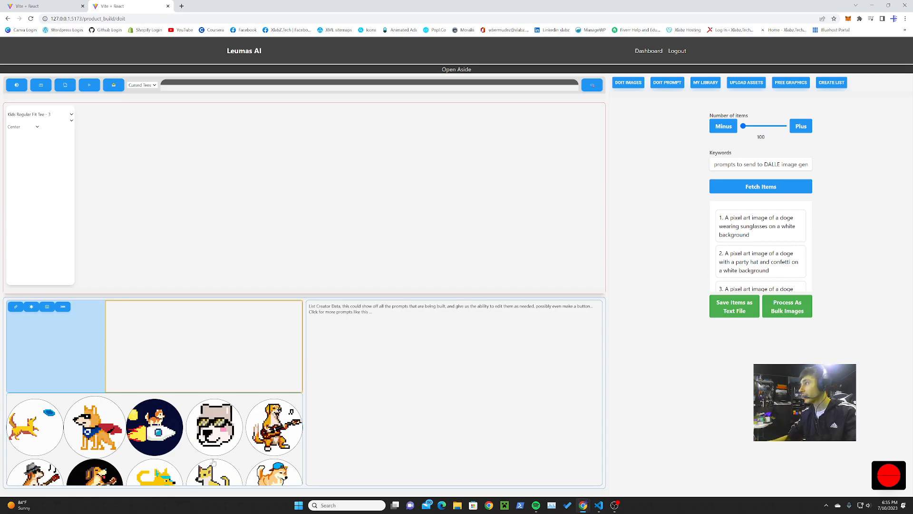
- Look through the fetched doge prompts and save them as a text file
scroll(756, 260, "down", 1)
scroll(756, 261, "down", 10)
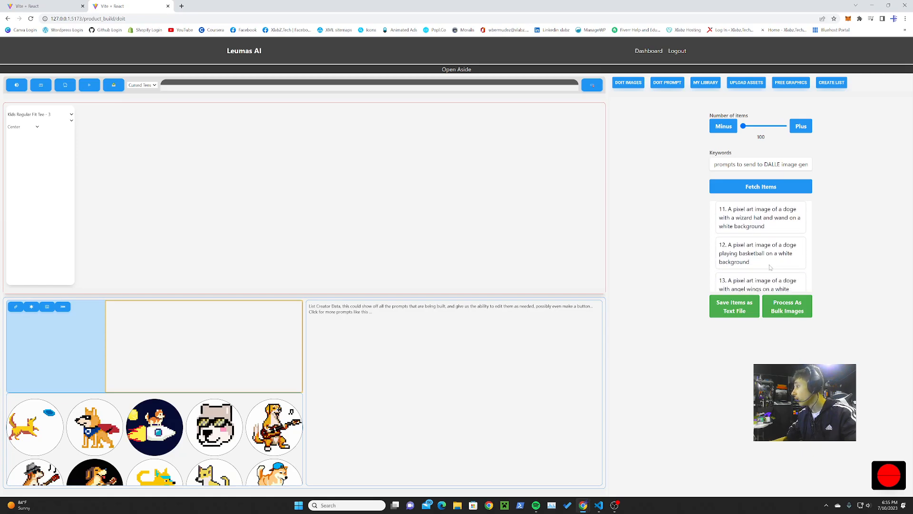
left_click(748, 311)
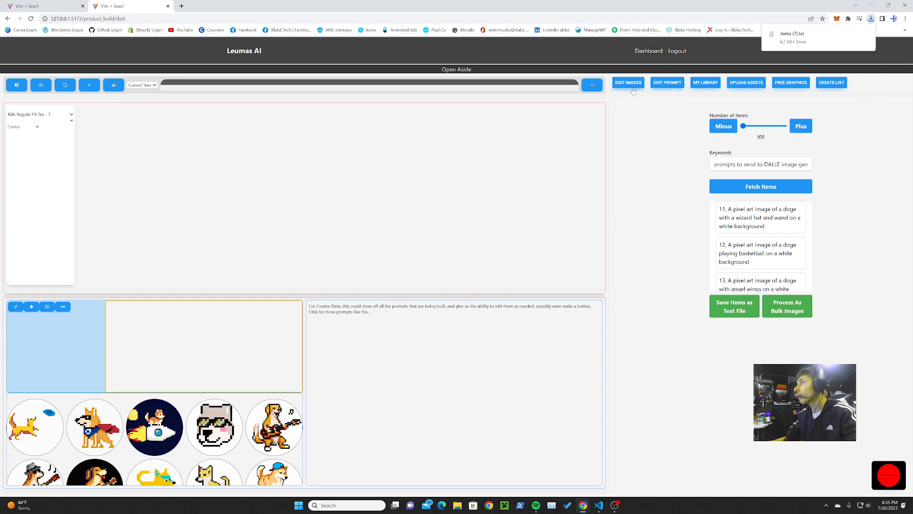
scroll(760, 245, "up", 8)
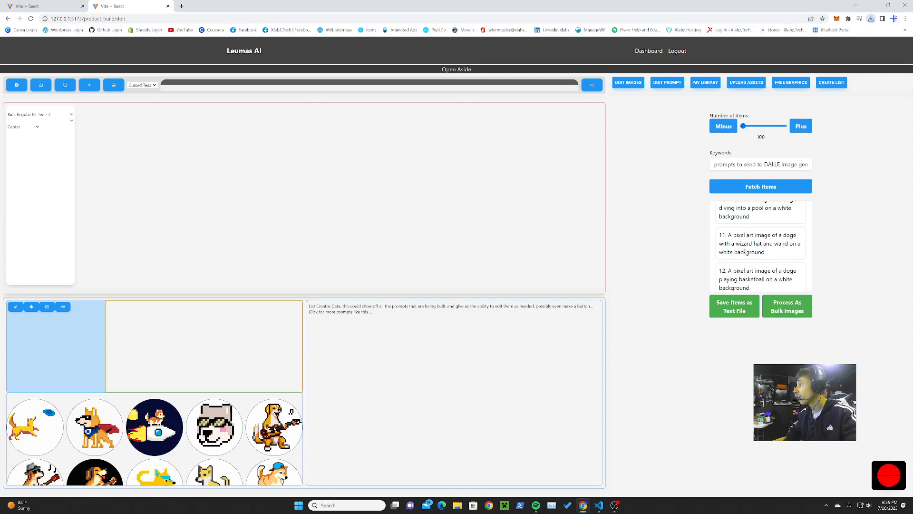
- Check the first prompt blocks in Doit Images, set the image count to 3, and start processing the items
left_click(627, 84)
left_click_drag(746, 167, 678, 162)
left_click_drag(836, 167, 784, 161)
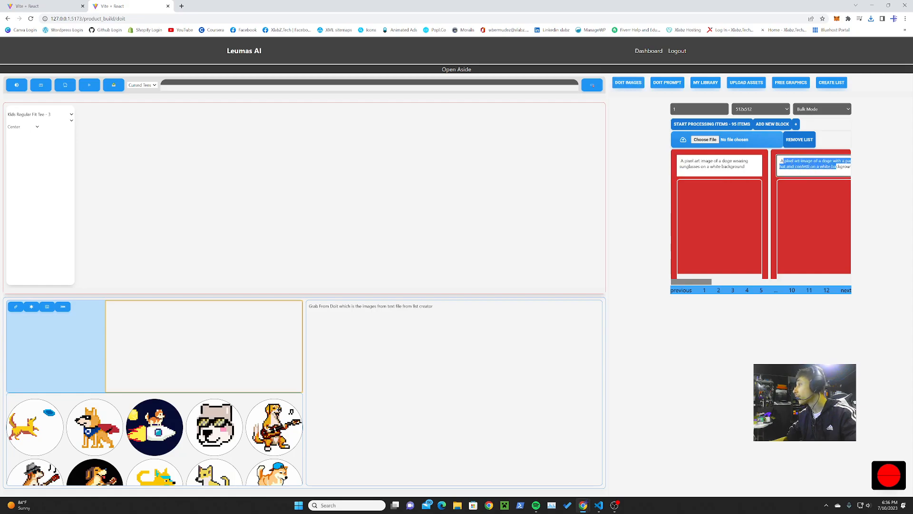
mouse_move(694, 281)
left_mouse_down()
mouse_move(841, 281)
mouse_move(690, 278)
left_mouse_up()
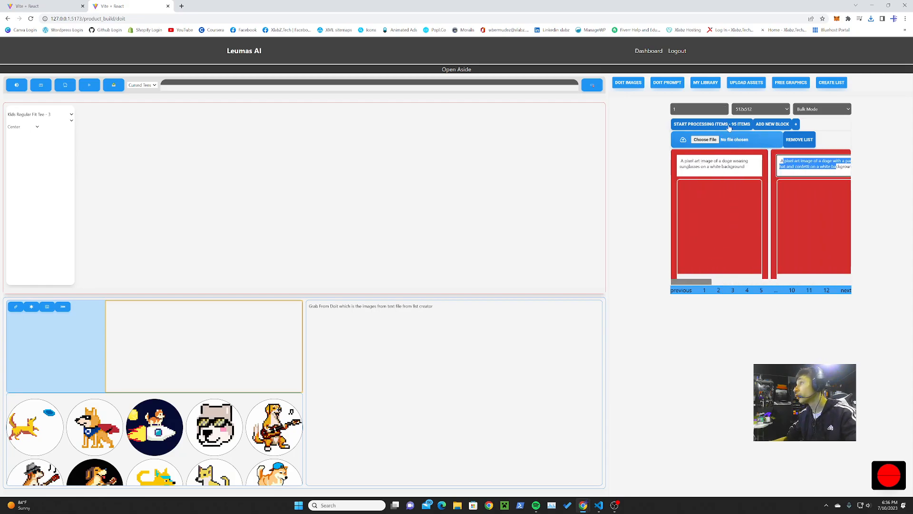
left_click(720, 109)
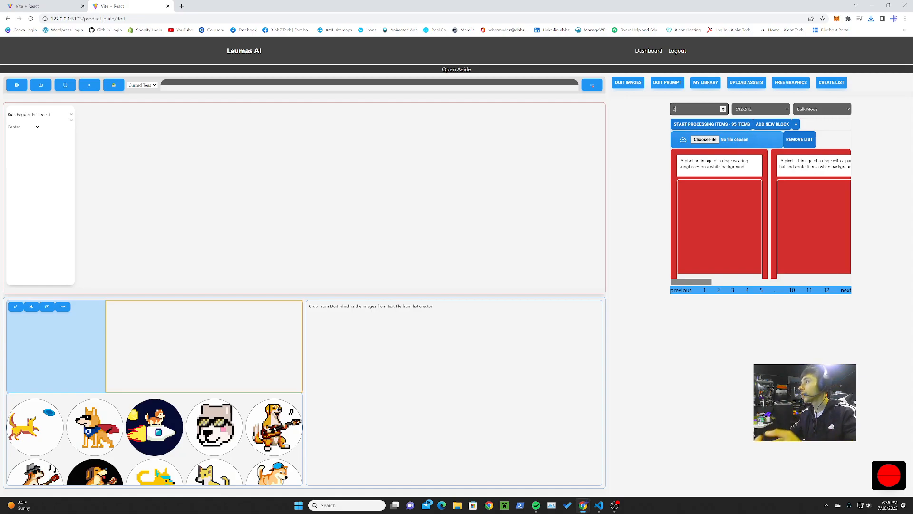
left_click(726, 127)
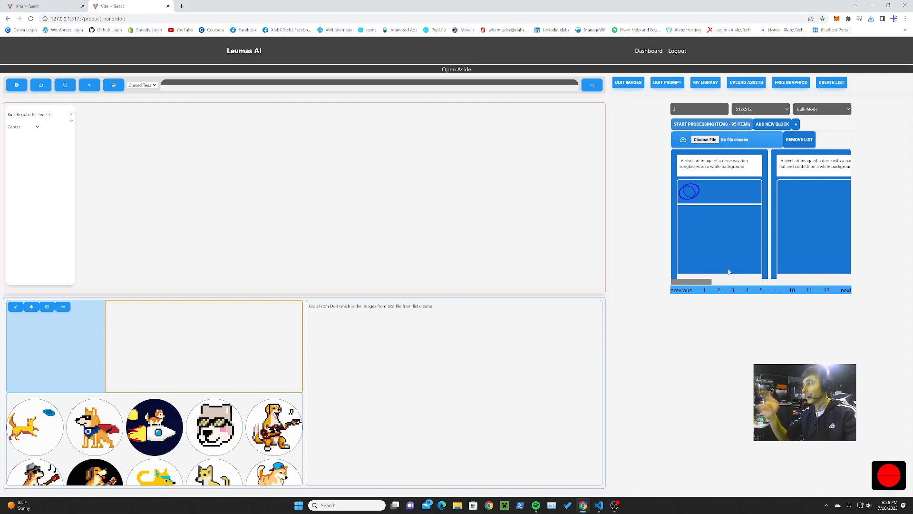
- Examine the generated doge images in the first prompt blocks and the progress of the following blocks
scroll(728, 232, "down", 2)
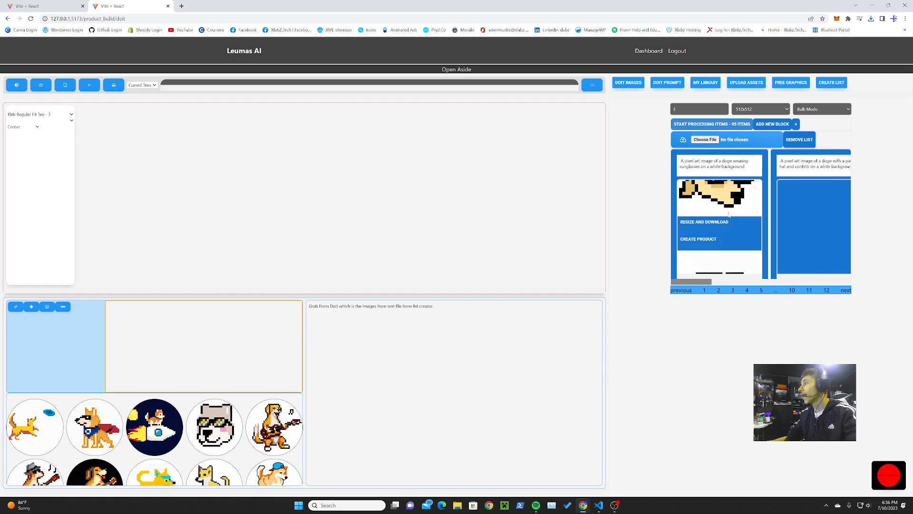
scroll(724, 208, "up", 2)
scroll(721, 218, "down", 4)
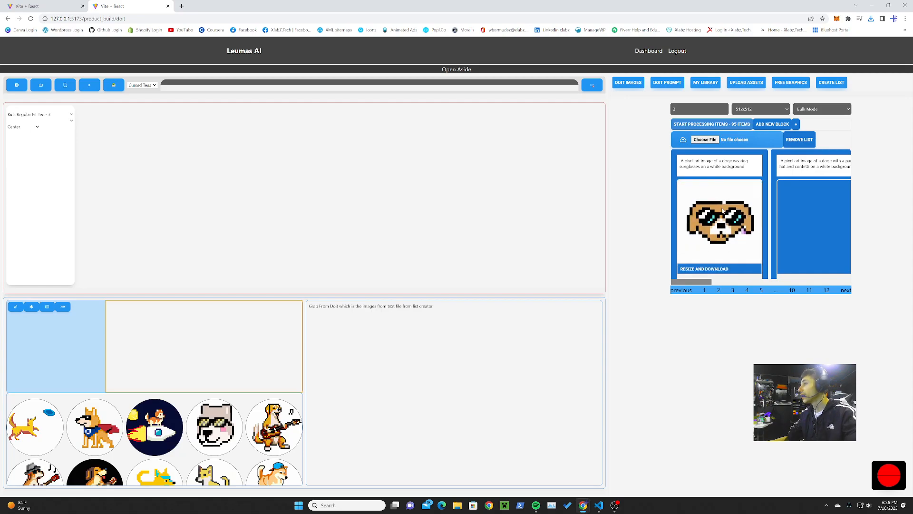
scroll(718, 233, "down", 3)
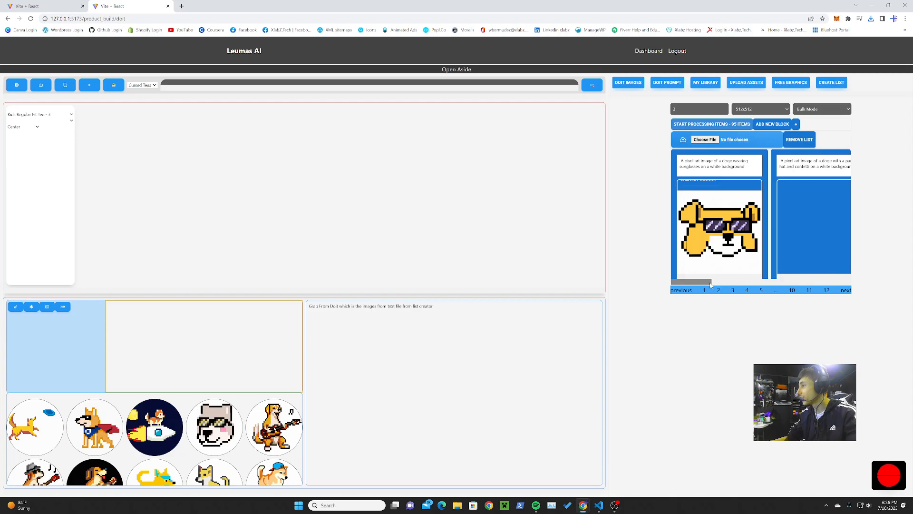
scroll(717, 252, "down", 2)
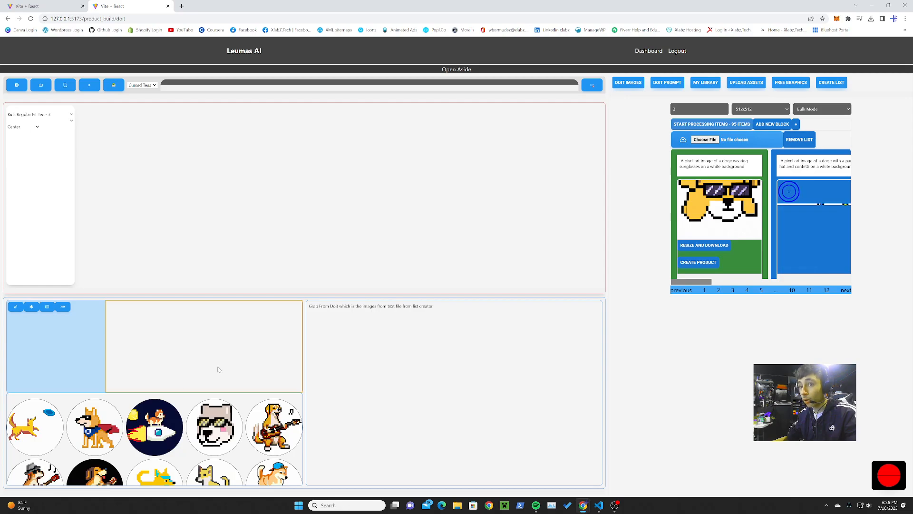
scroll(141, 402, "down", 1)
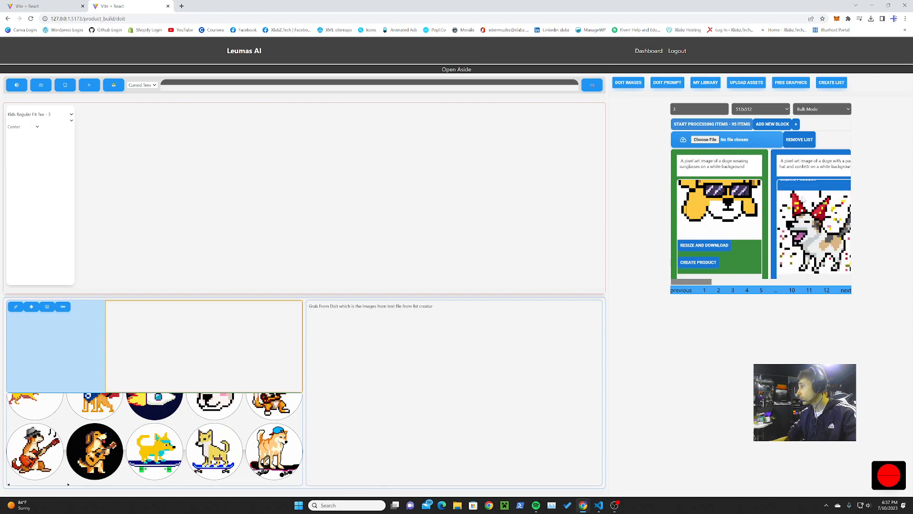
left_click_drag(704, 282, 731, 284)
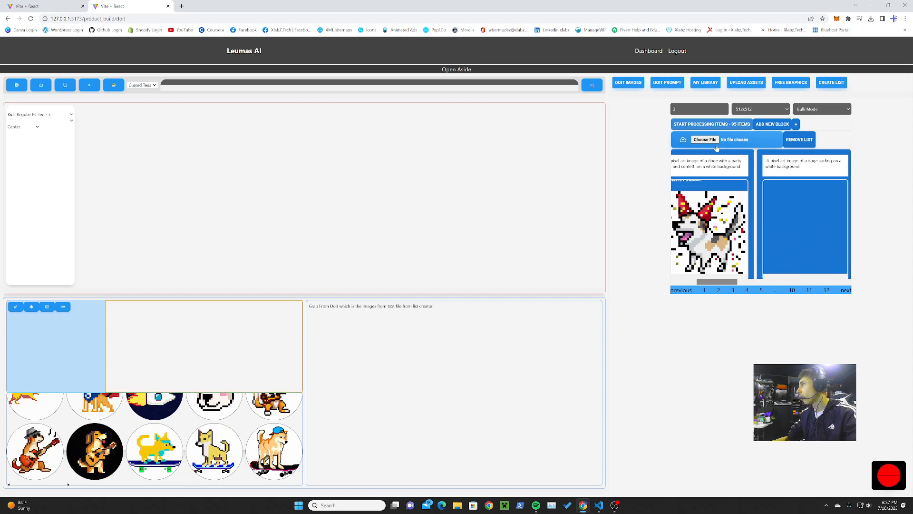
left_click_drag(710, 284, 724, 284)
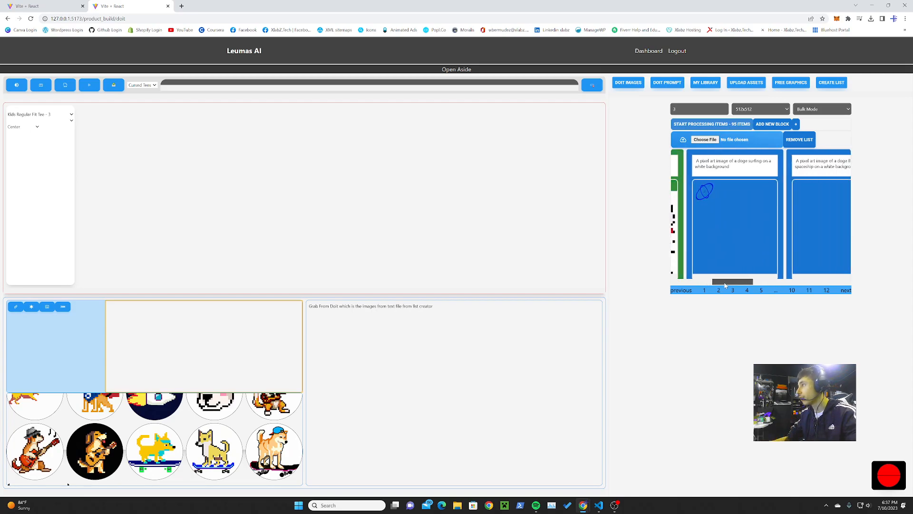
left_click_drag(725, 284, 723, 285)
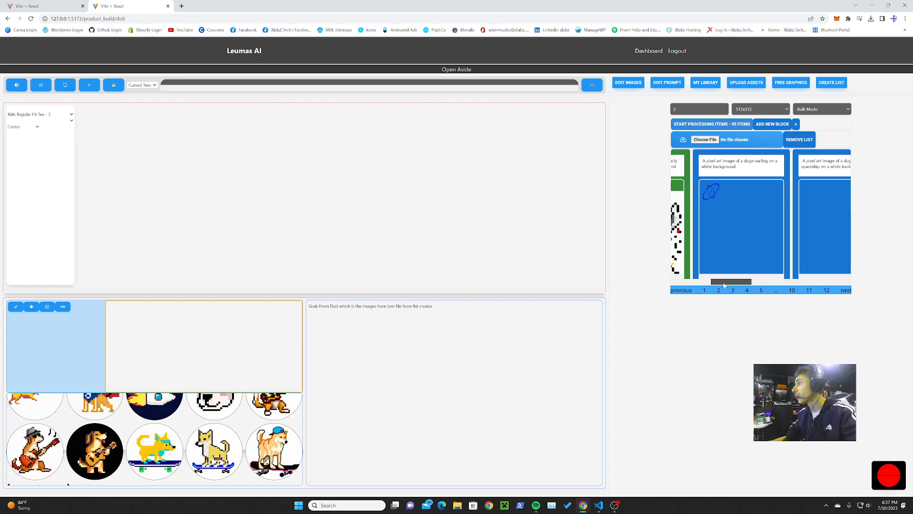
- Examine the generated images for the doge surfing and doge flying spaceship prompt blocks
left_click_drag(722, 284, 715, 284)
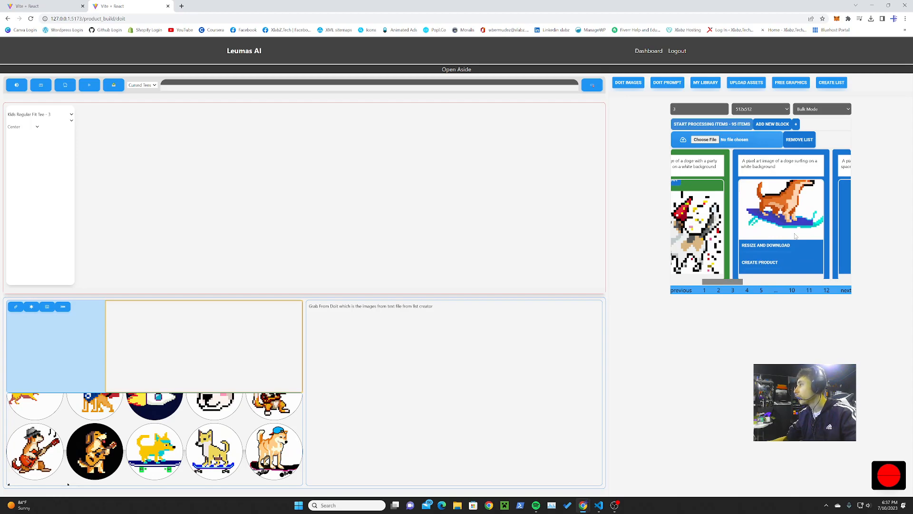
mouse_move(726, 280)
left_mouse_down()
mouse_move(808, 286)
mouse_move(685, 291)
mouse_move(744, 281)
left_mouse_up()
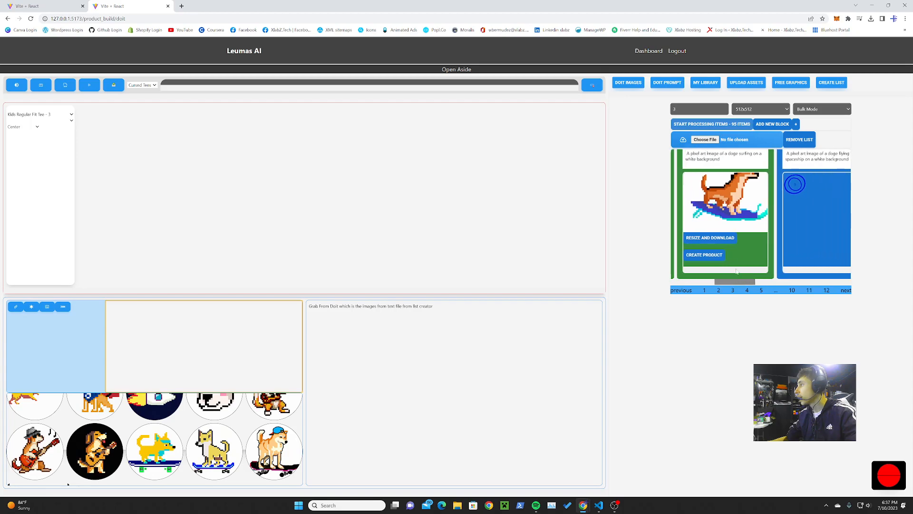
scroll(713, 228, "down", 1)
scroll(109, 442, "up", 1)
scroll(95, 447, "down", 1)
scroll(10, 480, "up", 1)
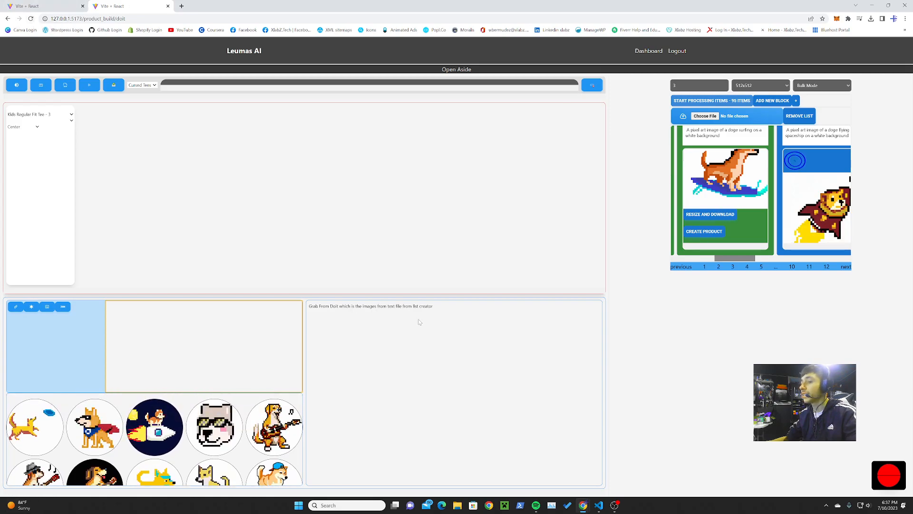
- Reload the page and select six generated doge images from the library: three with sunglasses and three with party hats
left_click(31, 19)
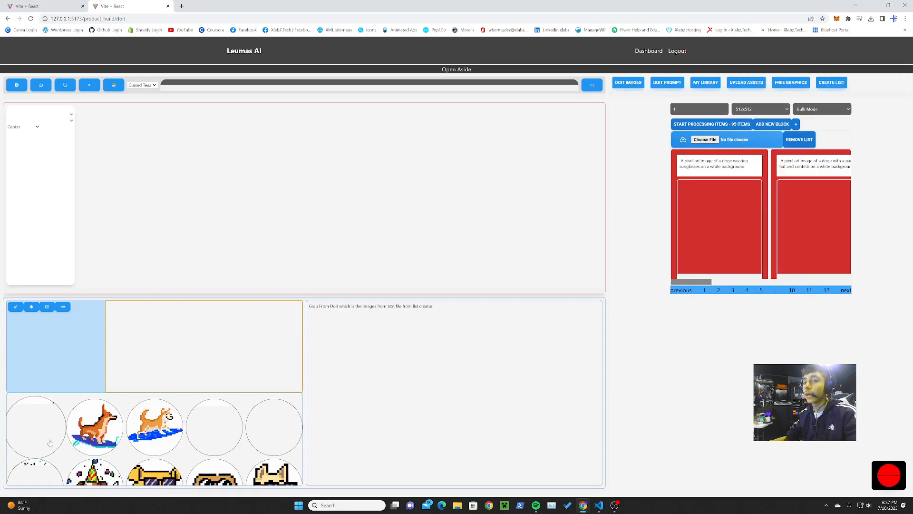
scroll(127, 419, "down", 1)
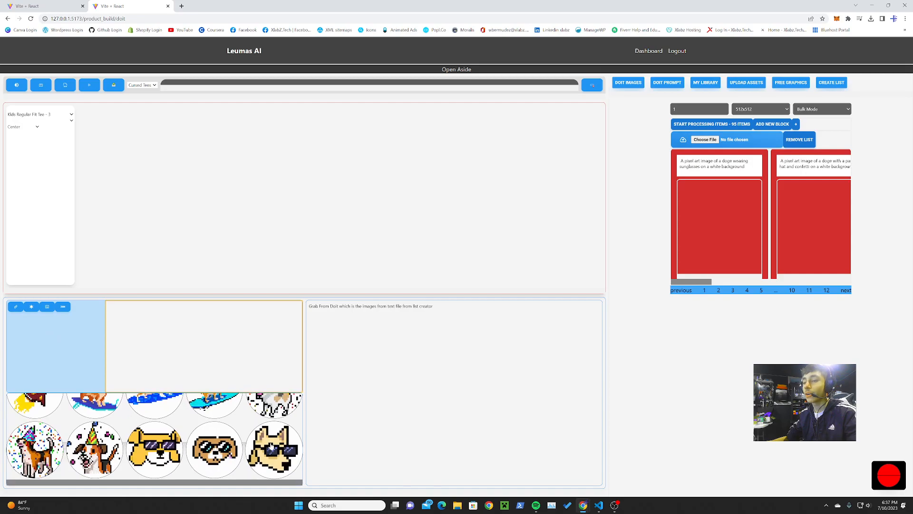
left_click(266, 447)
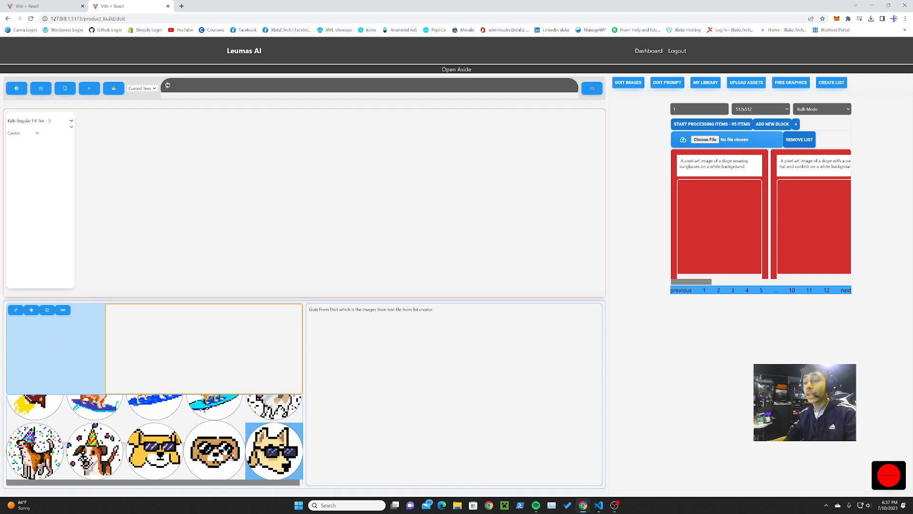
left_click(214, 450)
left_click(171, 454)
left_click(95, 452)
left_click(34, 452)
left_click(274, 408)
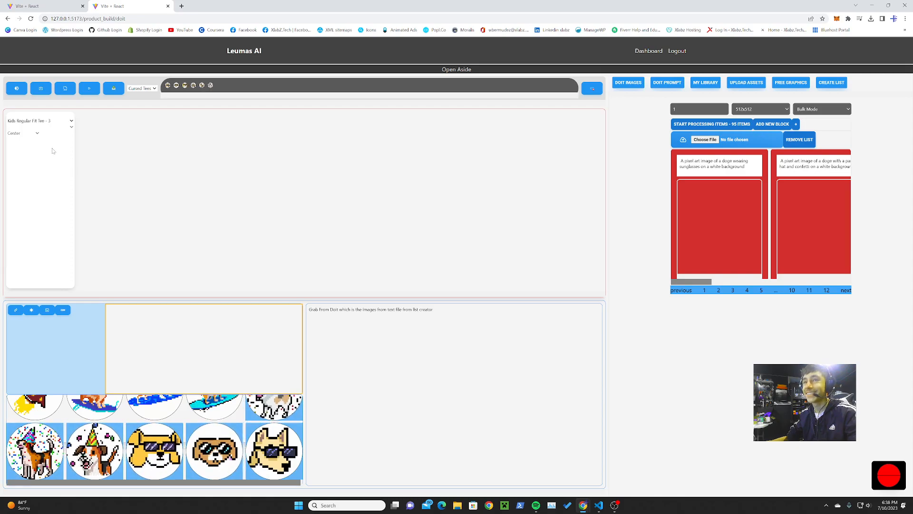
- Set the product card to Women's Favorite Tee - 9 with SwiftPOD - 39 as the print provider
left_click(32, 122)
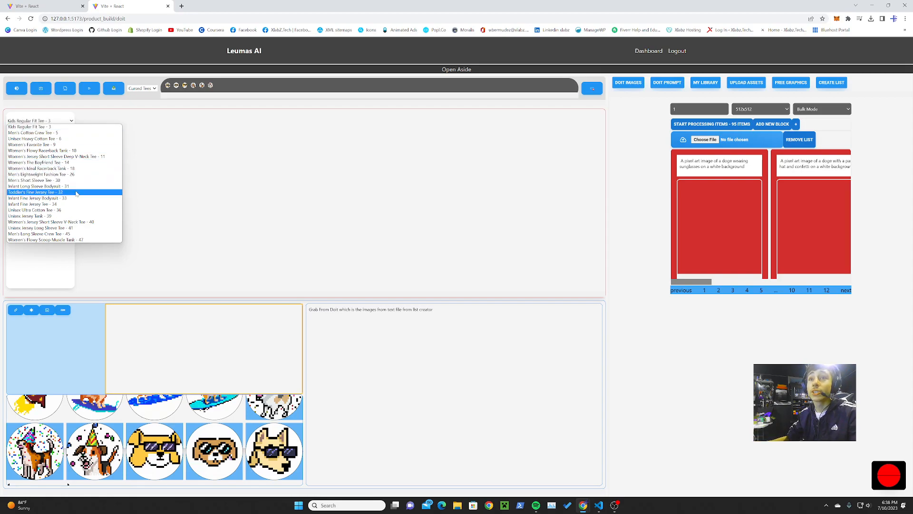
left_click(48, 145)
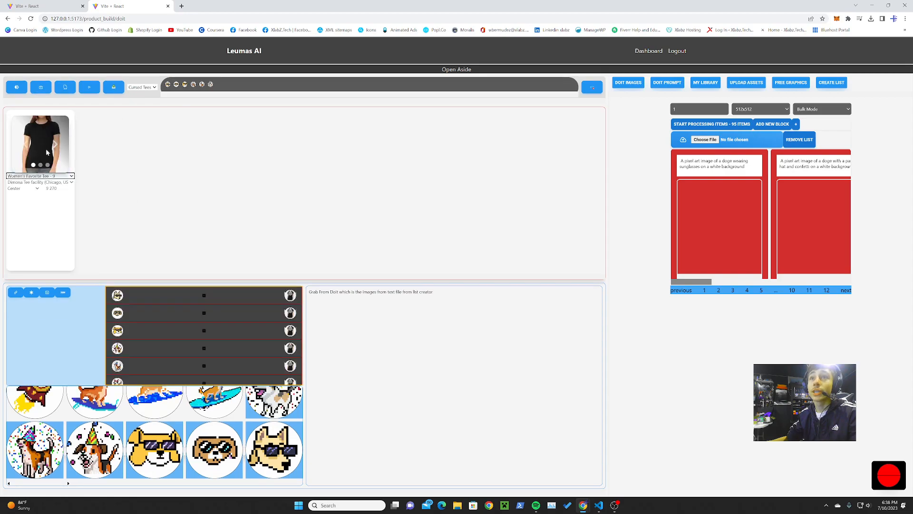
left_click(47, 182)
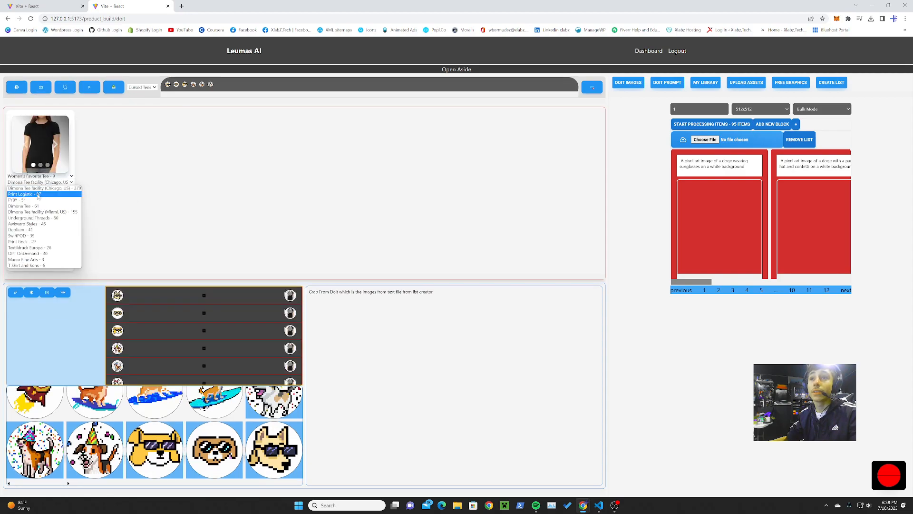
left_click(34, 236)
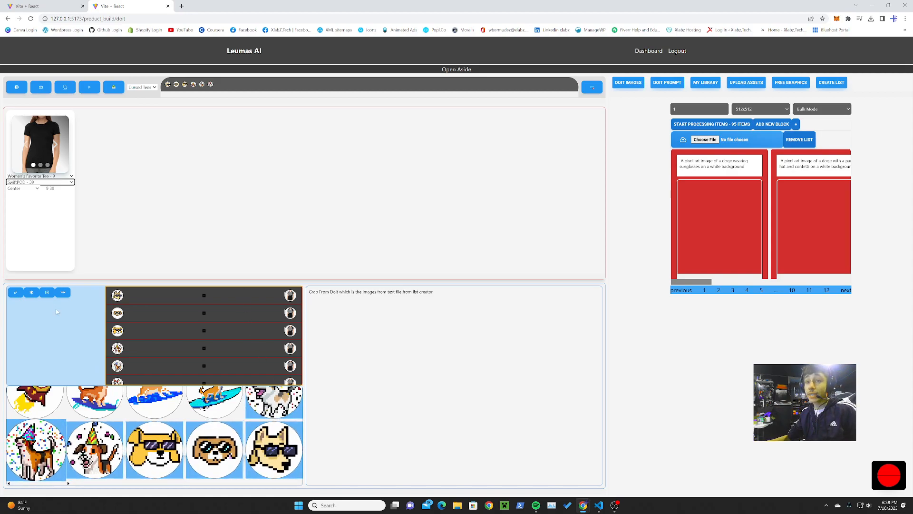
- Inspect the uploaded image data, the product's shipping data, and the image-to-product pairings
left_click(46, 292)
scroll(204, 318, "down", 3)
scroll(205, 318, "up", 3)
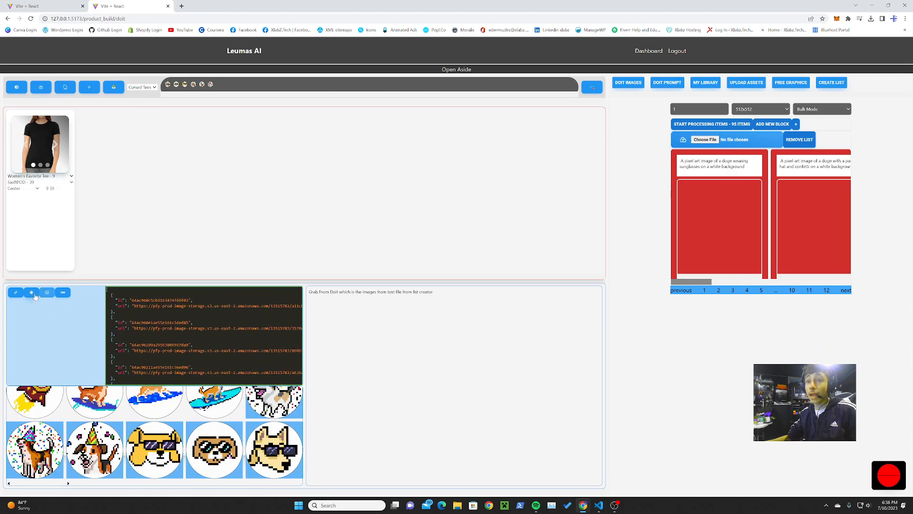
left_click(63, 292)
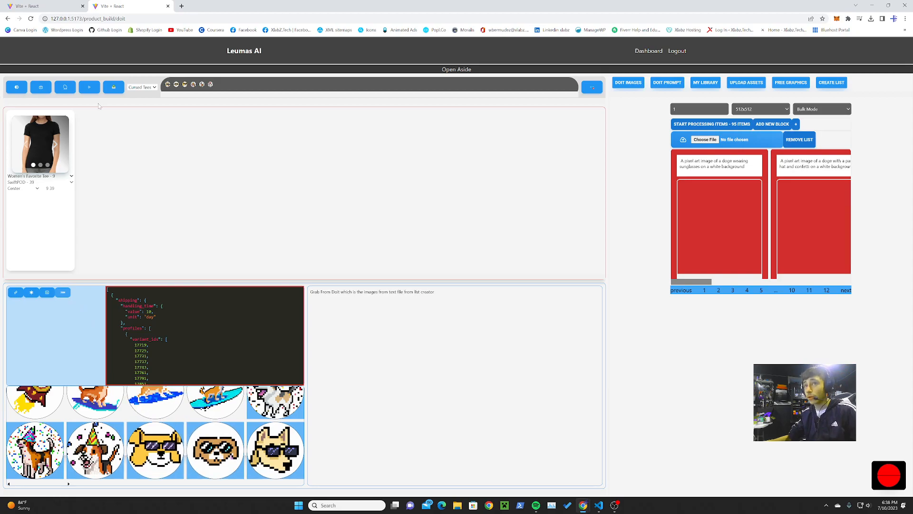
left_click(16, 292)
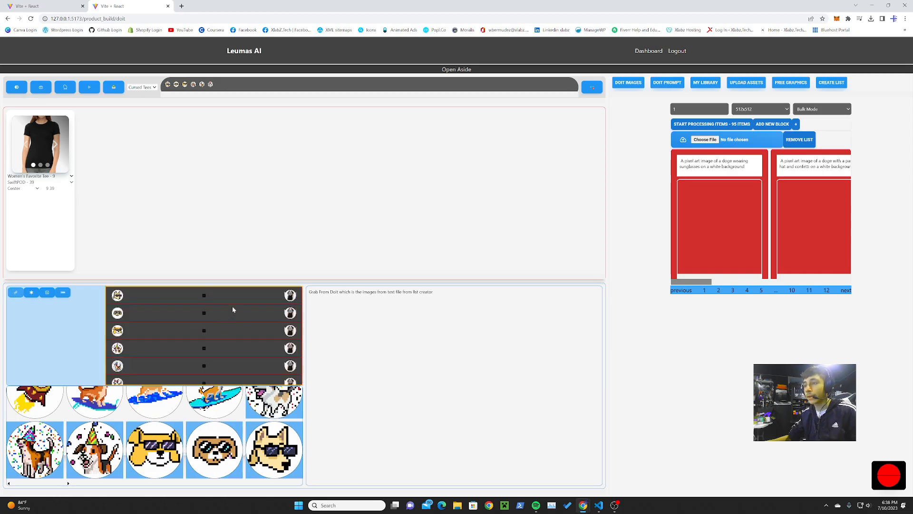
scroll(224, 300, "down", 1)
scroll(237, 333, "up", 1)
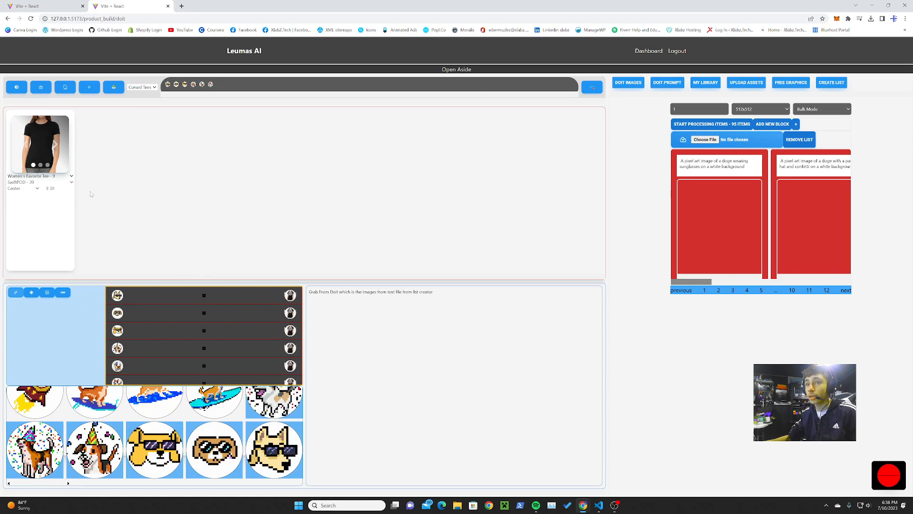
- Add a second product card for Men's Cotton Crew Tee - 5 with SwiftPOD - 39 and check the image pairings
left_click(16, 87)
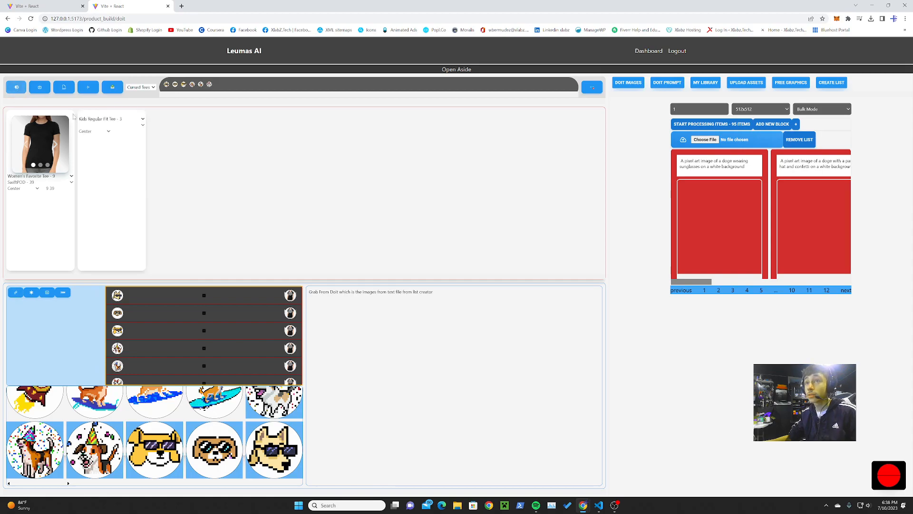
left_click(95, 120)
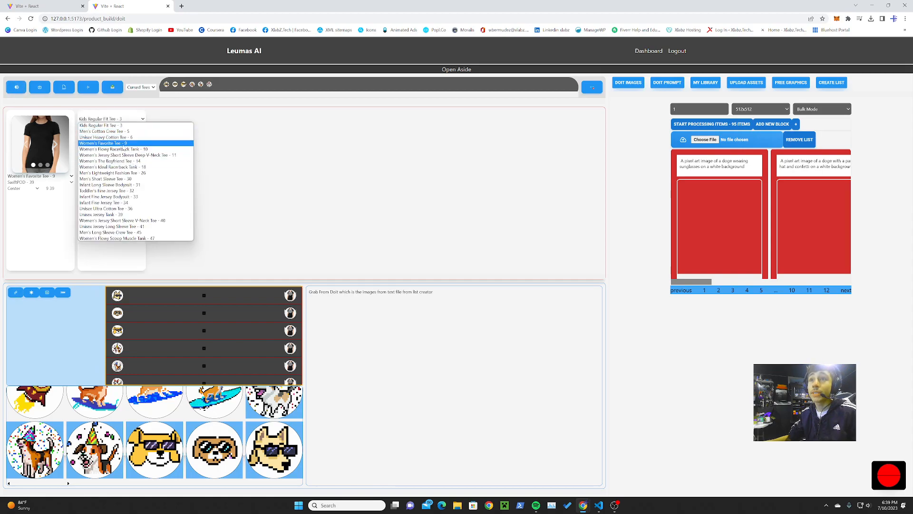
left_click(115, 132)
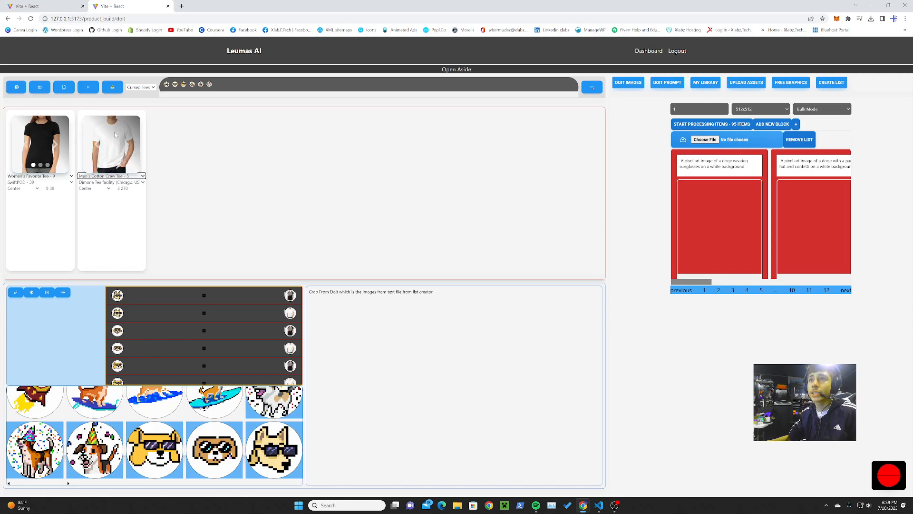
left_click(111, 182)
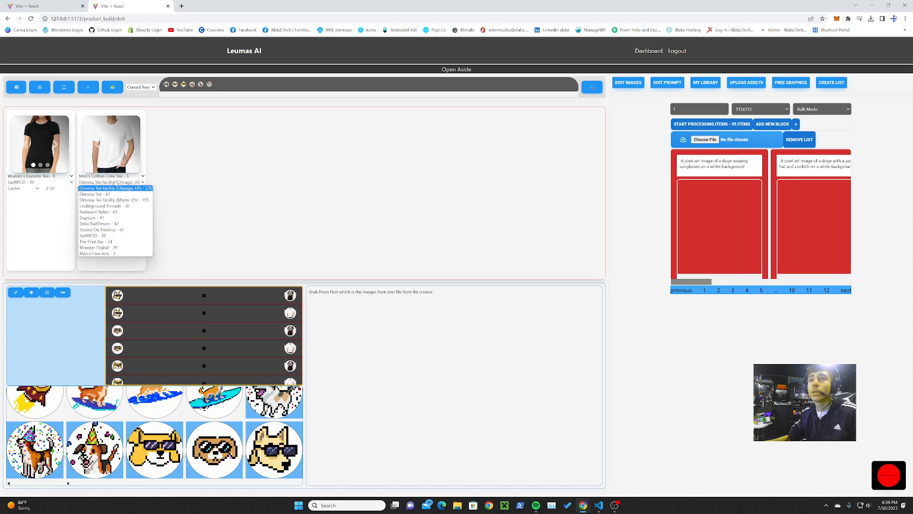
left_click(104, 236)
scroll(259, 317, "down", 3)
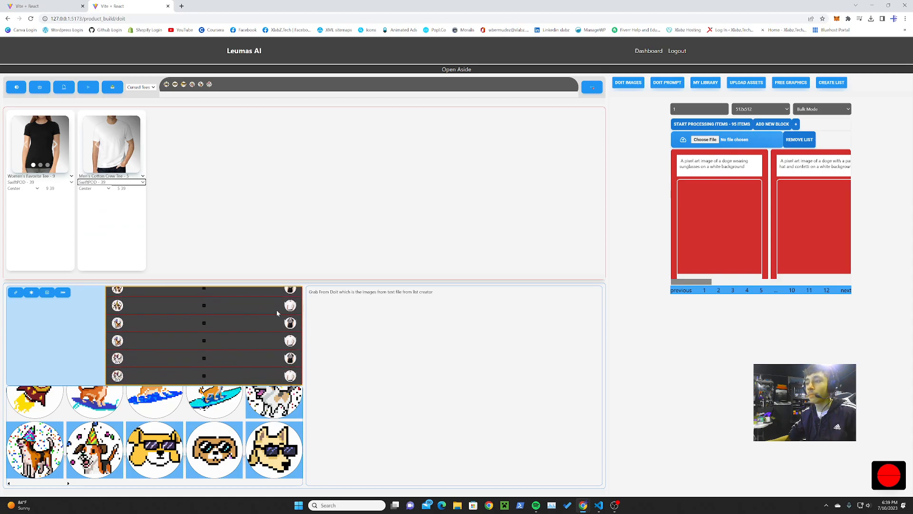
scroll(218, 313, "up", 1)
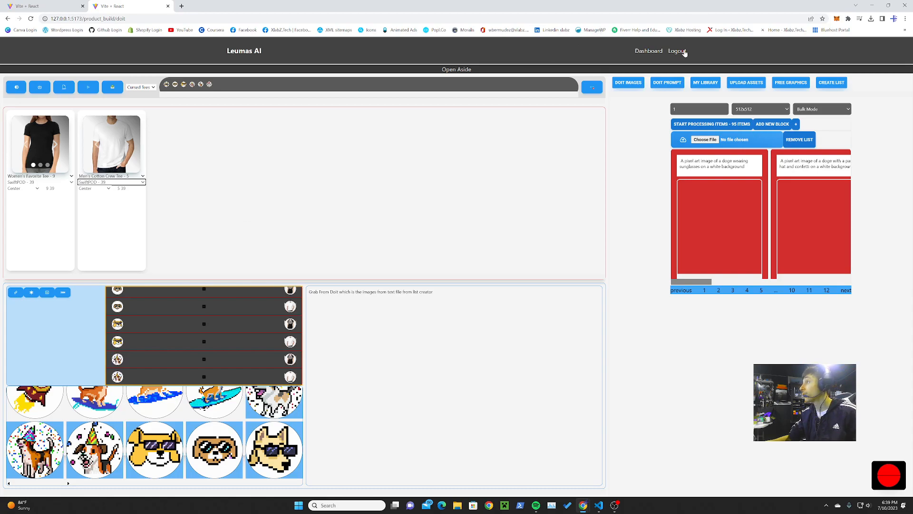
- Show the browser's developer console and create the paired products in the Cursed Tees shop
left_click(828, 359)
key("F12")
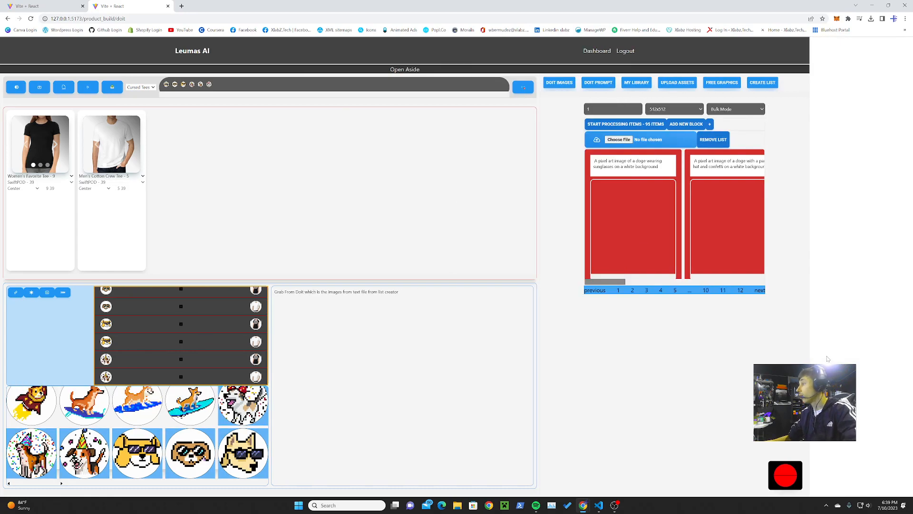
left_click(89, 89)
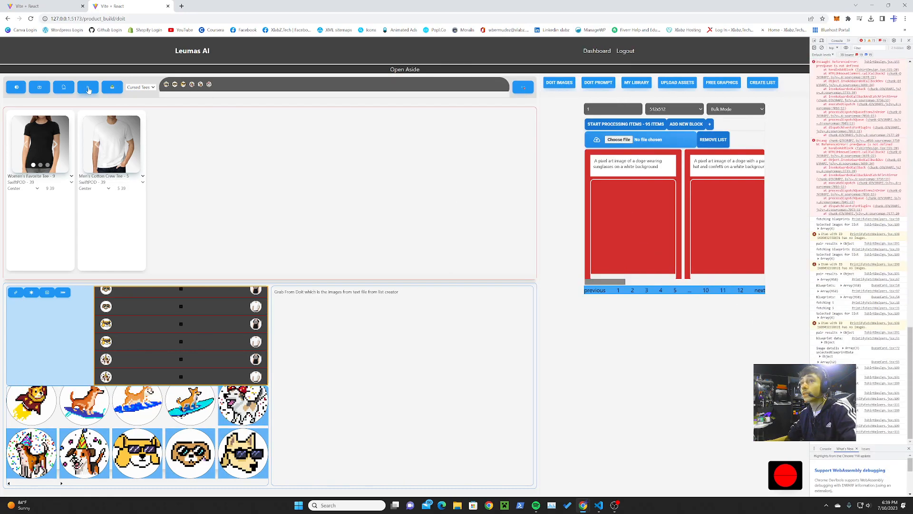
left_click(140, 87)
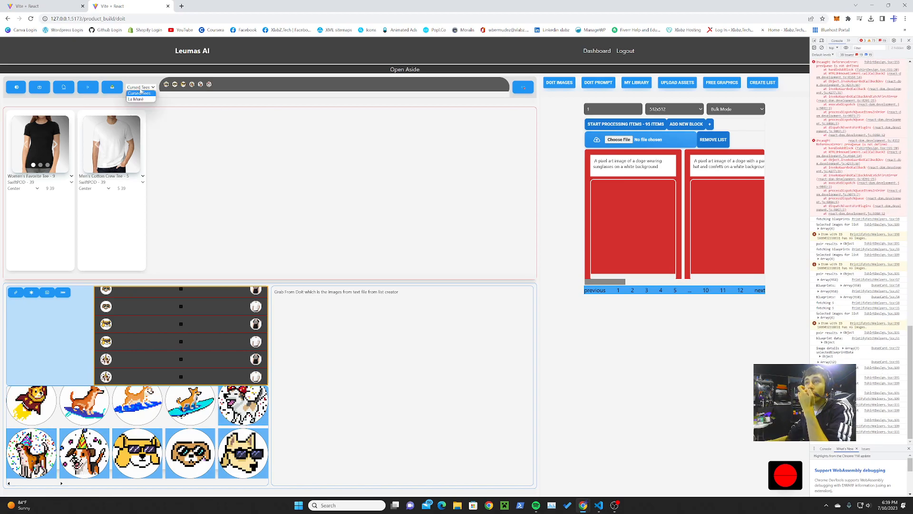
left_click(139, 93)
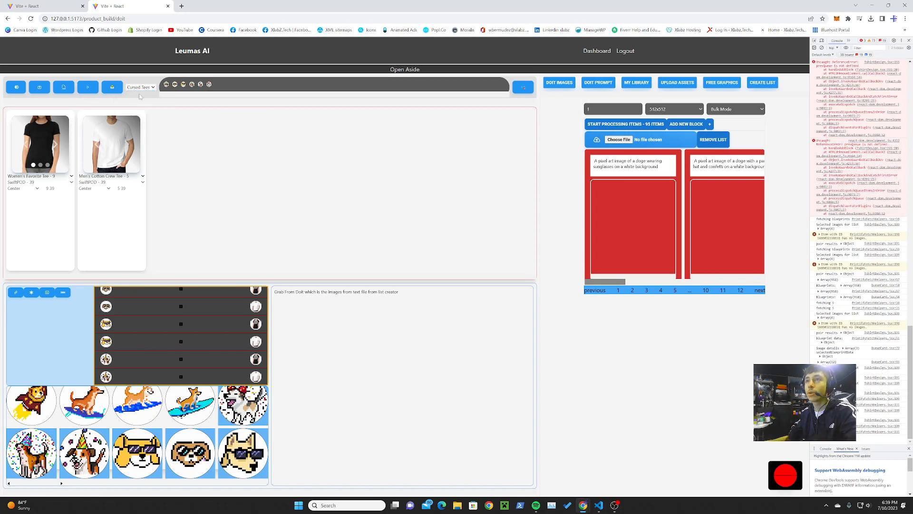
left_click(88, 89)
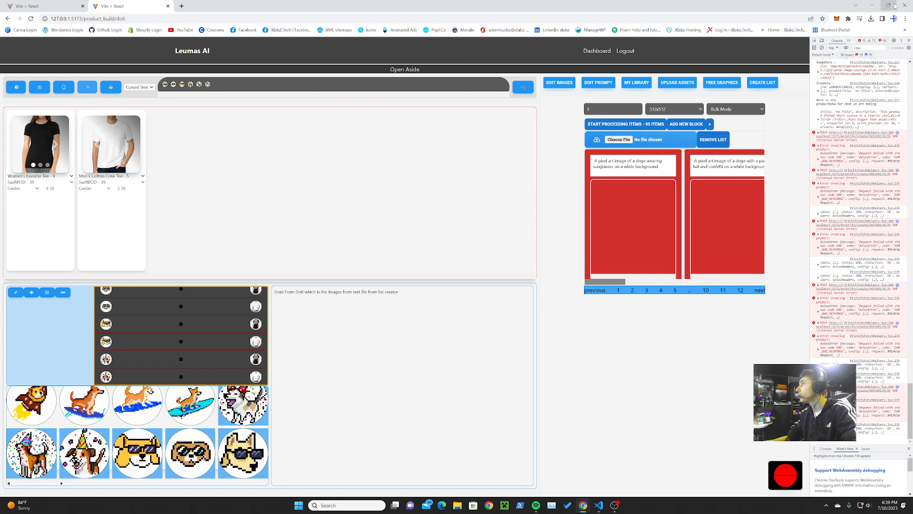
- Switch to Printify, refresh My Products, and open the T-shirt with the party-hat dog in the design editor
mouse_move(888, 5)
left_click(829, 33)
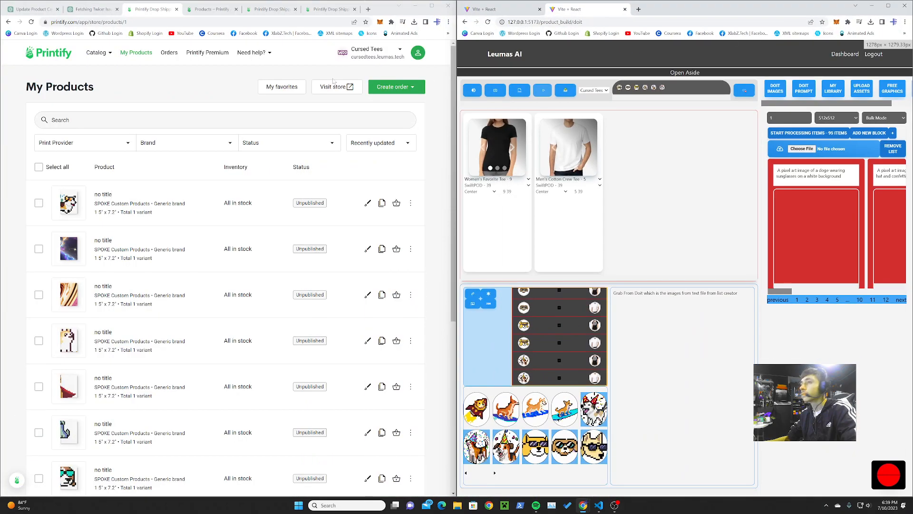
left_click(31, 22)
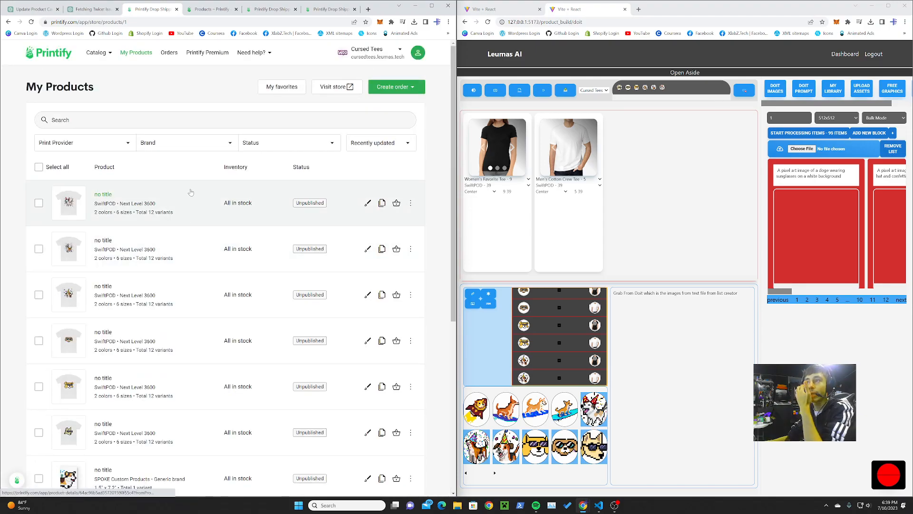
scroll(185, 230, "down", 1)
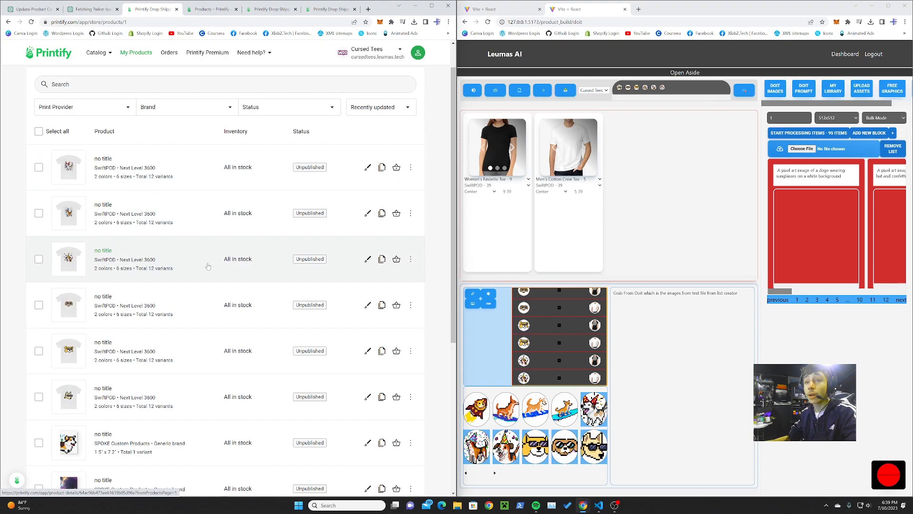
left_click(368, 259)
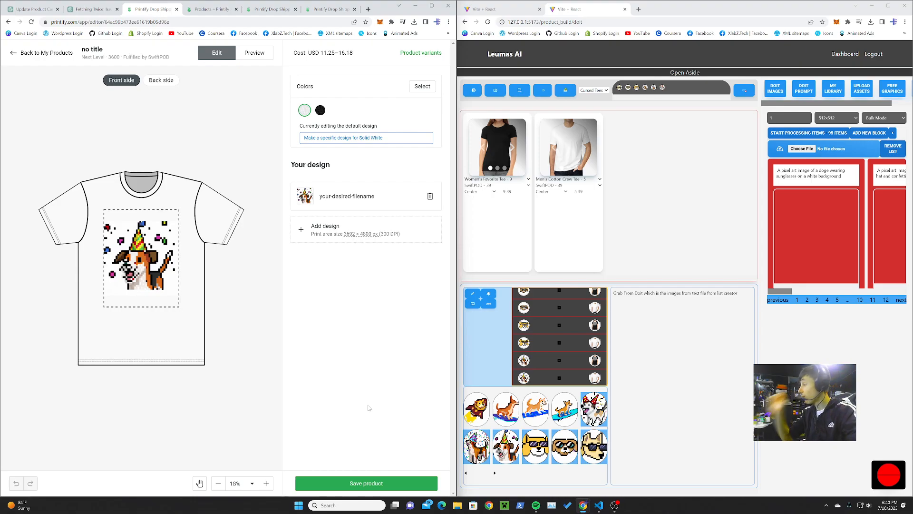
- Load the seven text files from Reusable HTML Components through T Shirt Idea List into Doit Prompt in Leumas AI and maximize its window
left_click(796, 91)
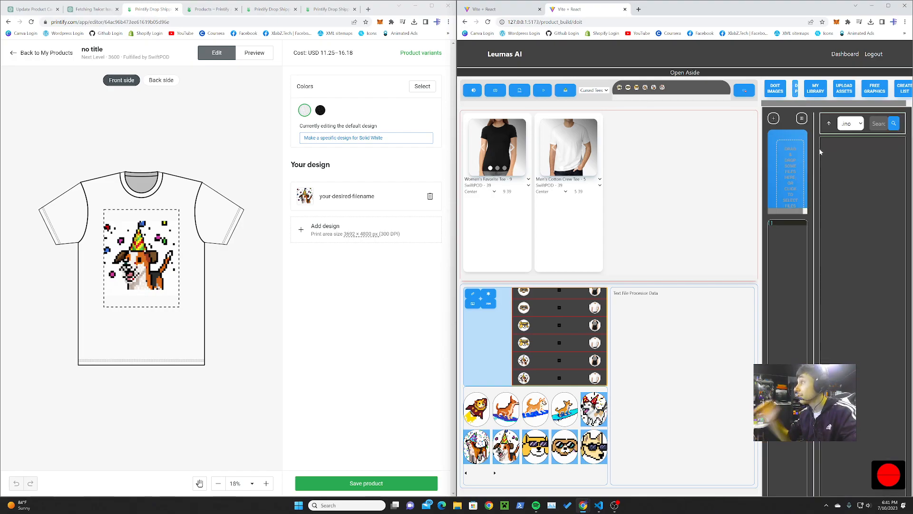
left_click(789, 169)
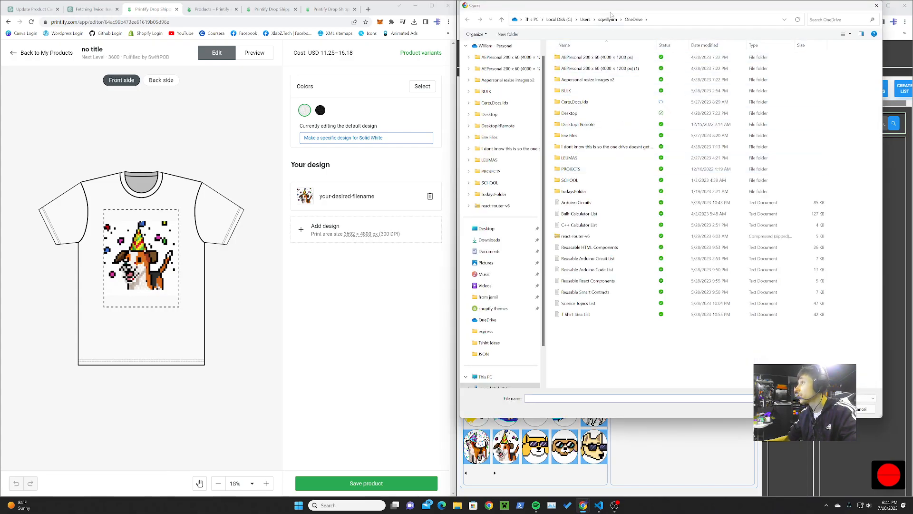
left_click_drag(611, 13, 287, 60)
left_click_drag(305, 401, 249, 293)
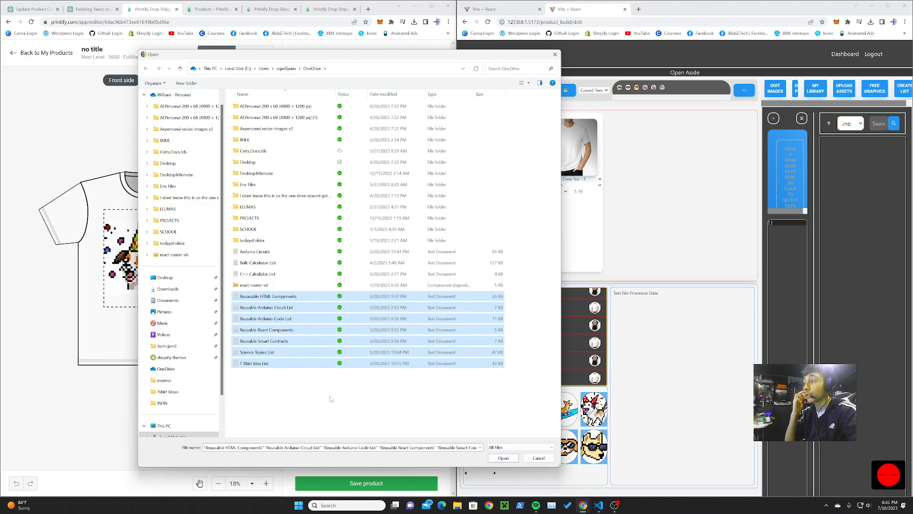
left_click(503, 458)
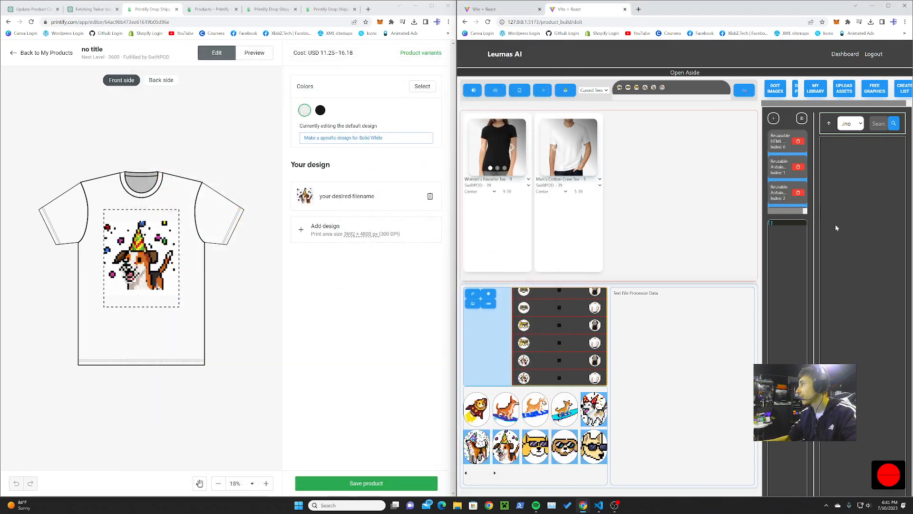
left_click(888, 6)
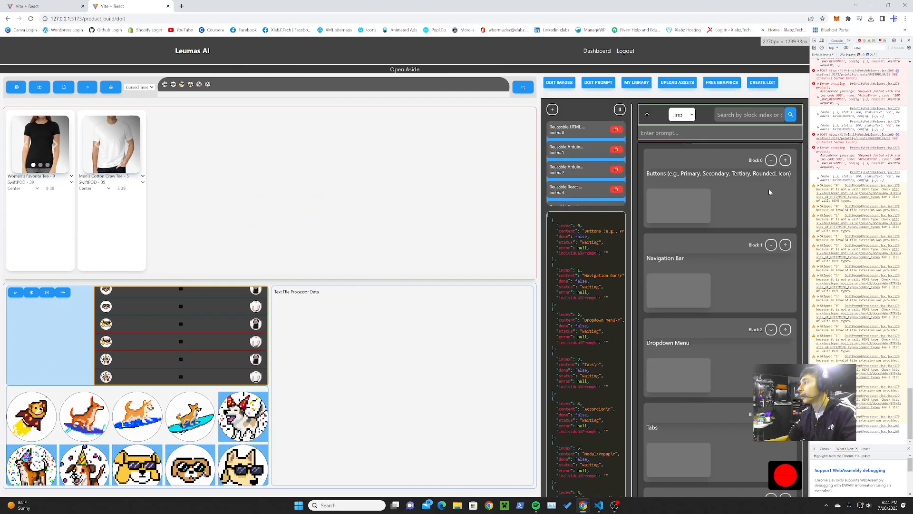
- Enter "give me html for [topic]" as the shared prompt for all blocks and highlight the Block 0 topic
left_click(704, 133)
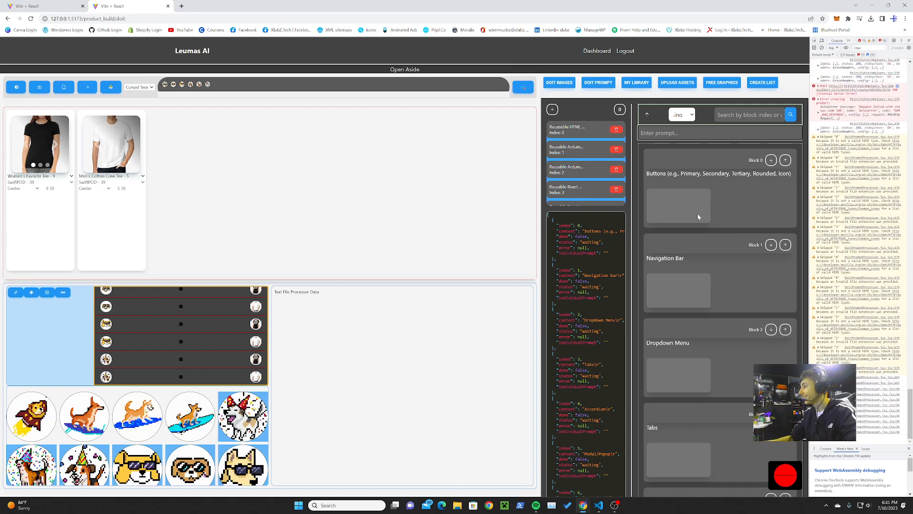
type("give me h")
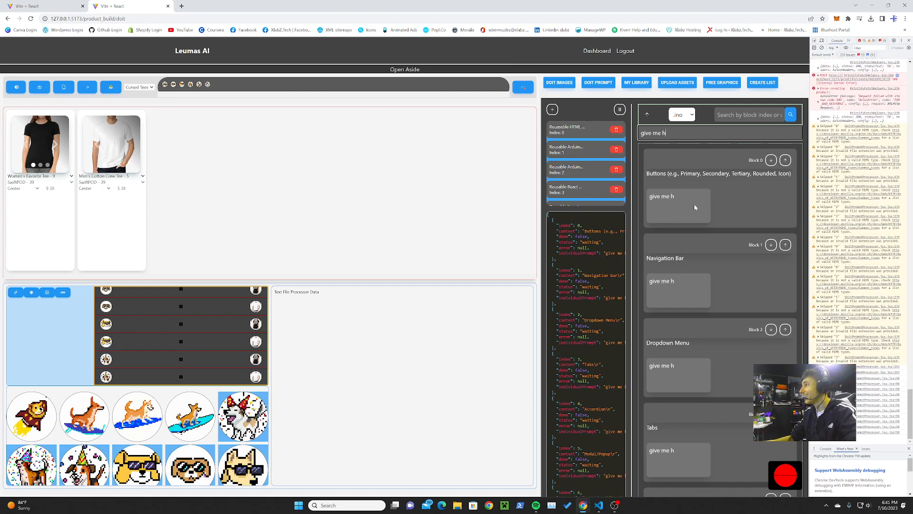
type("tml")
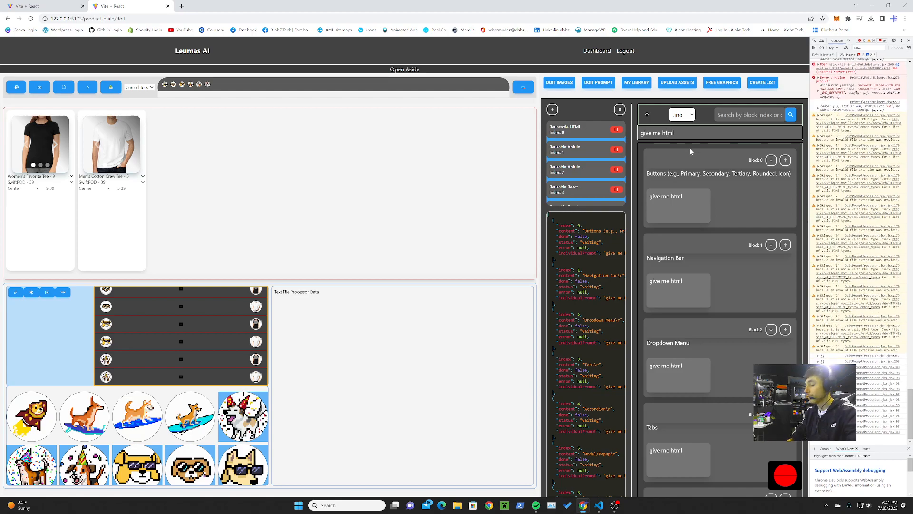
type(" for")
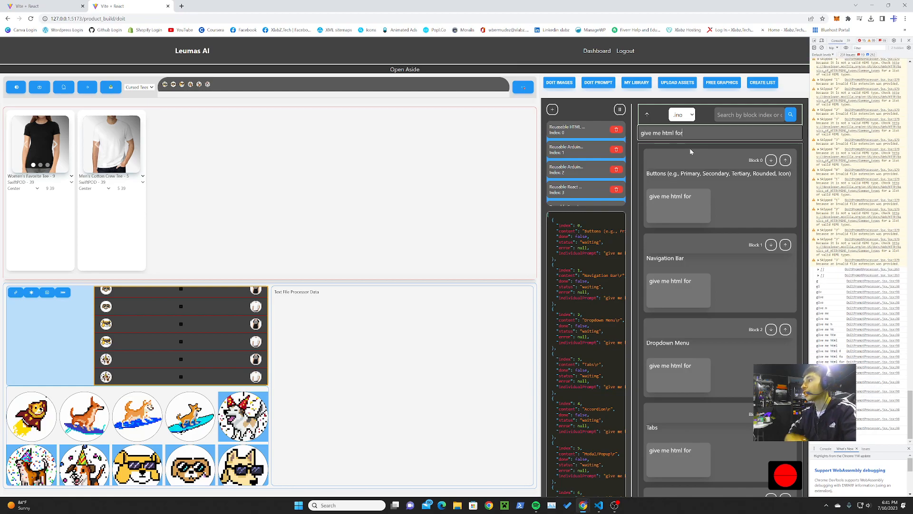
type("[topic]")
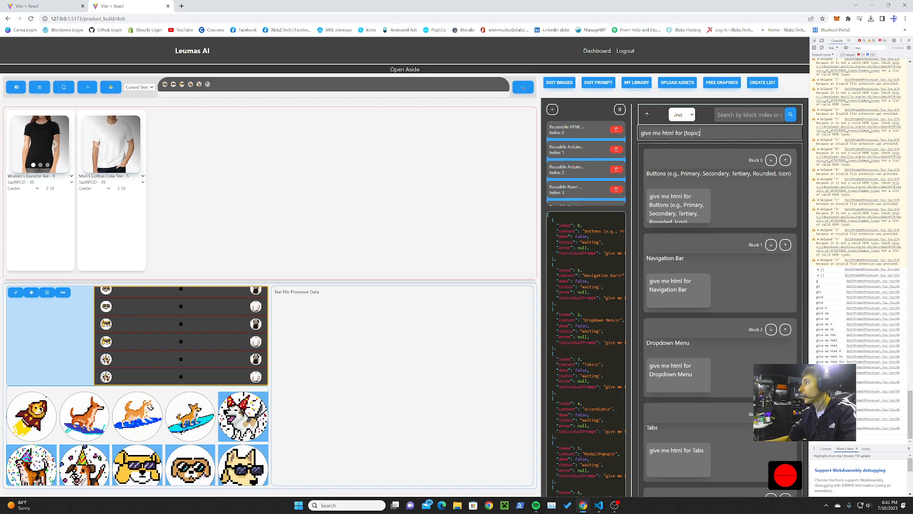
left_click_drag(647, 173, 737, 173)
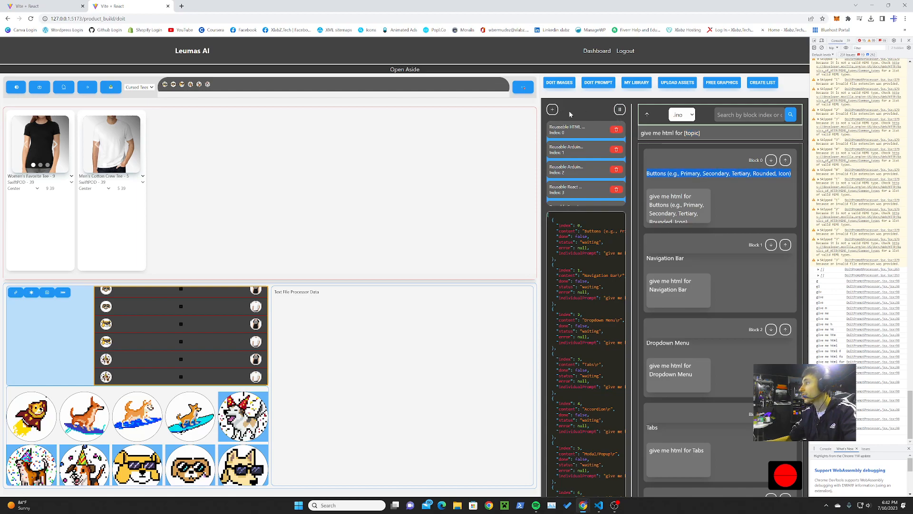
- Set the output file type to .html and start processing the prompt blocks
left_click(679, 116)
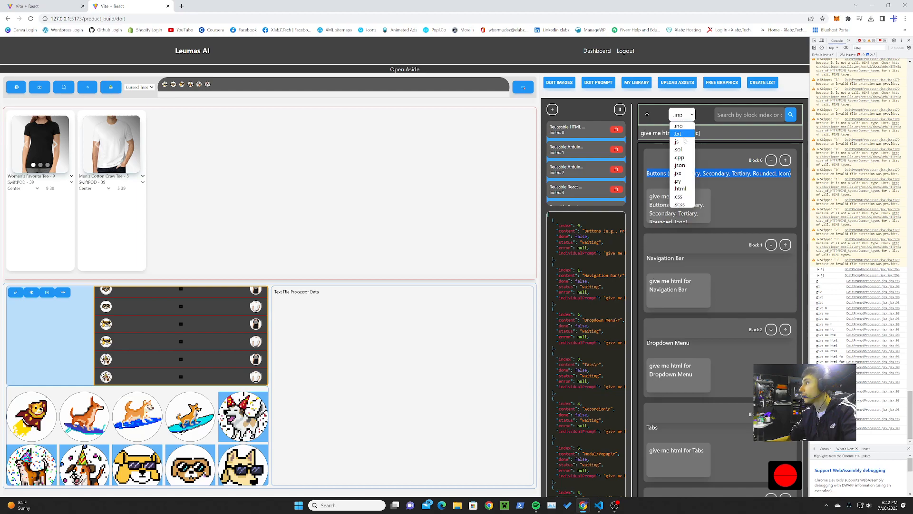
left_click(680, 189)
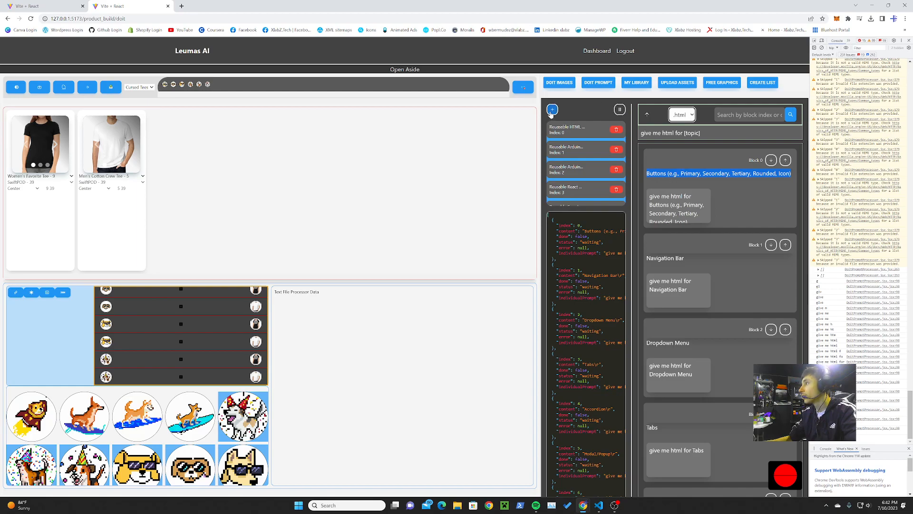
left_click(617, 111)
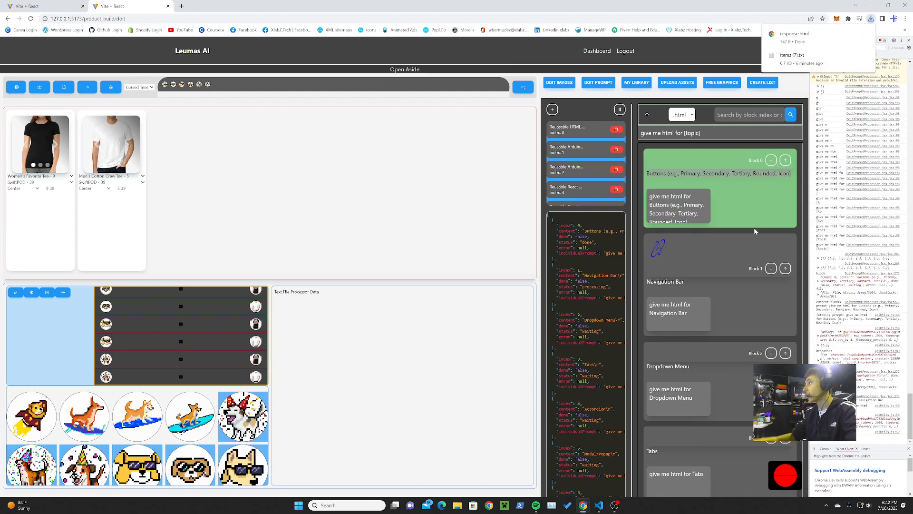
- Open the downloaded response.html to view the generated buttons, and minimize that browser window to bring up the Printify window
left_click(799, 37)
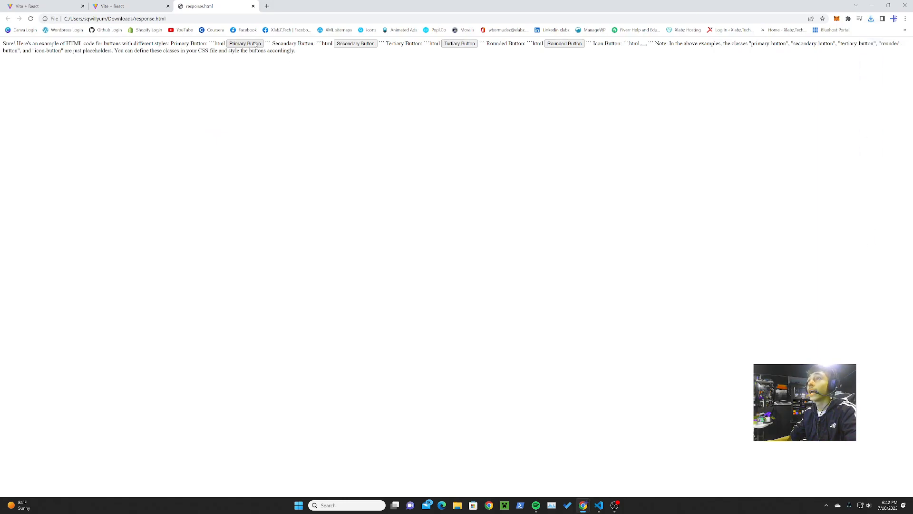
left_click(872, 5)
left_click(414, 22)
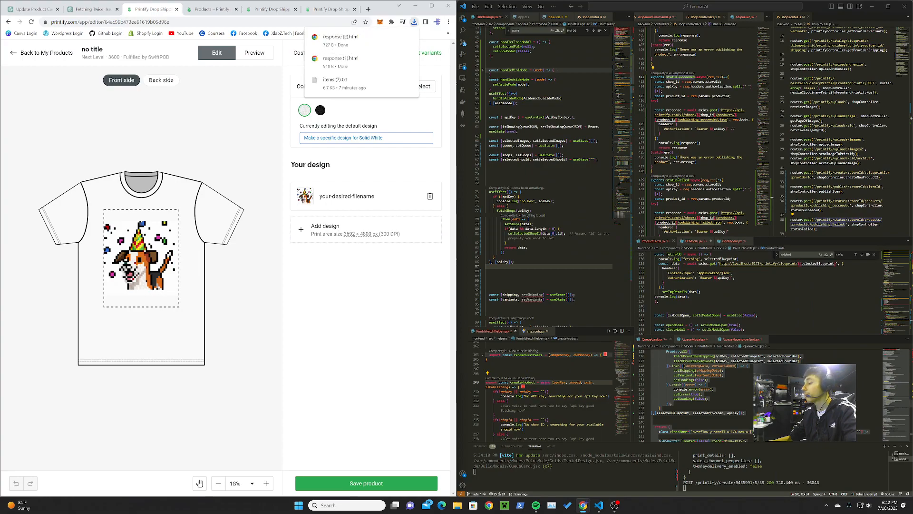
left_click(457, 506)
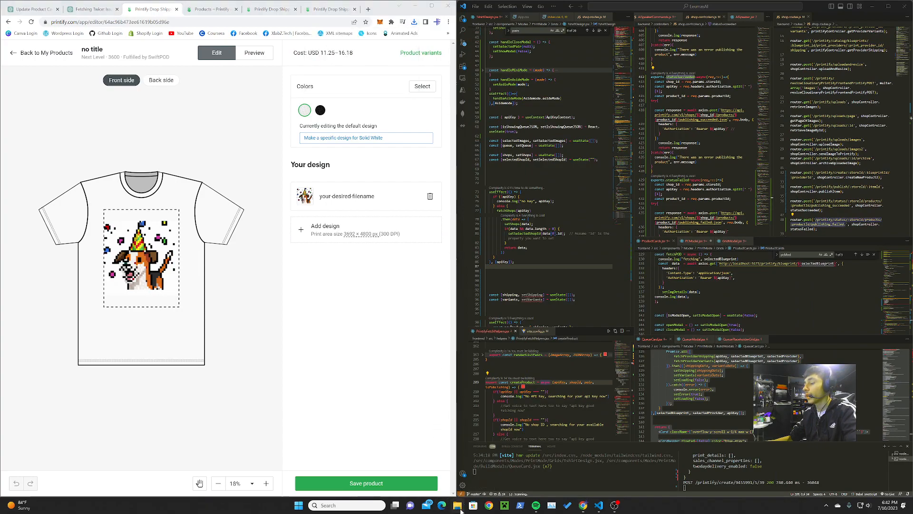
left_click(460, 509)
left_click(390, 184)
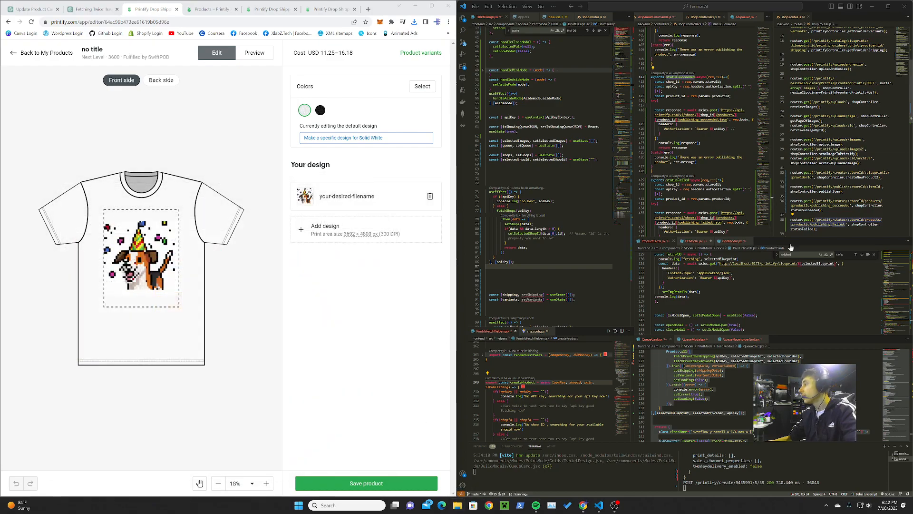
left_click(871, 8)
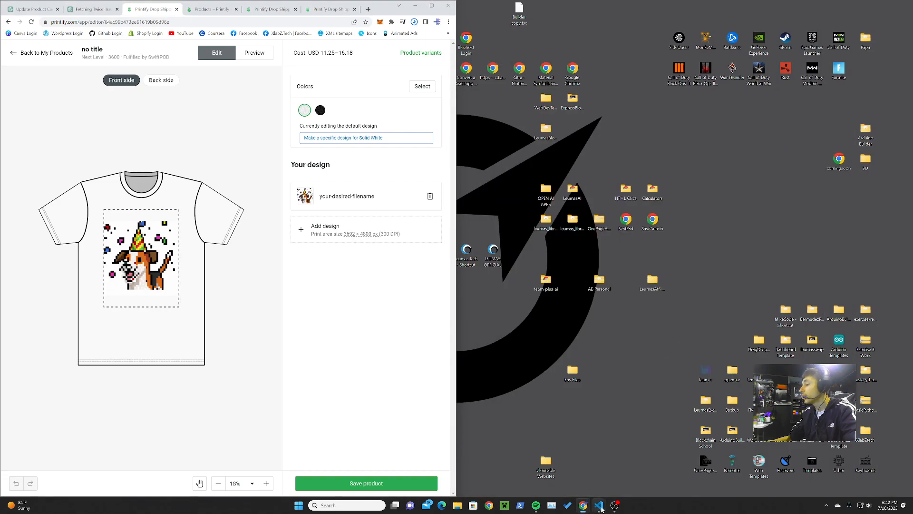
- Switch back to the Leumas AI page and review the processing progress of the prompt blocks down to Modal/Popup
mouse_move(600, 507)
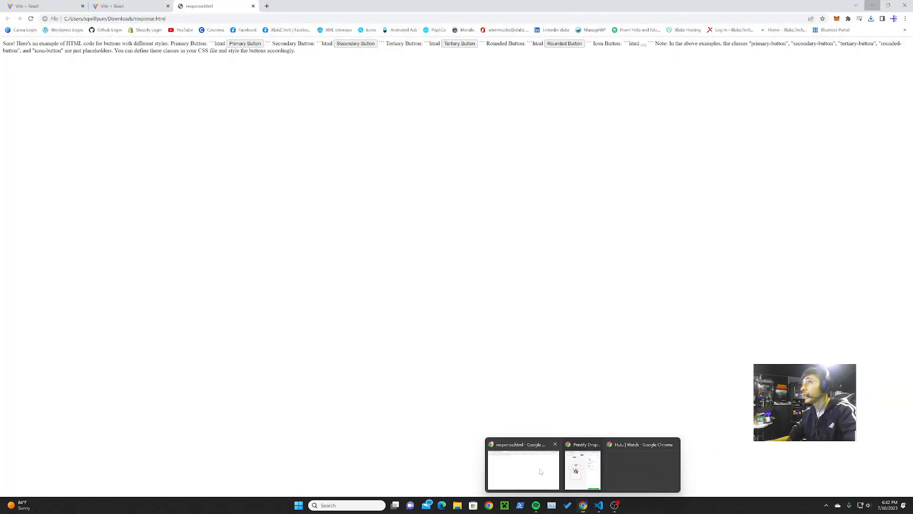
left_click(523, 469)
left_click(129, 6)
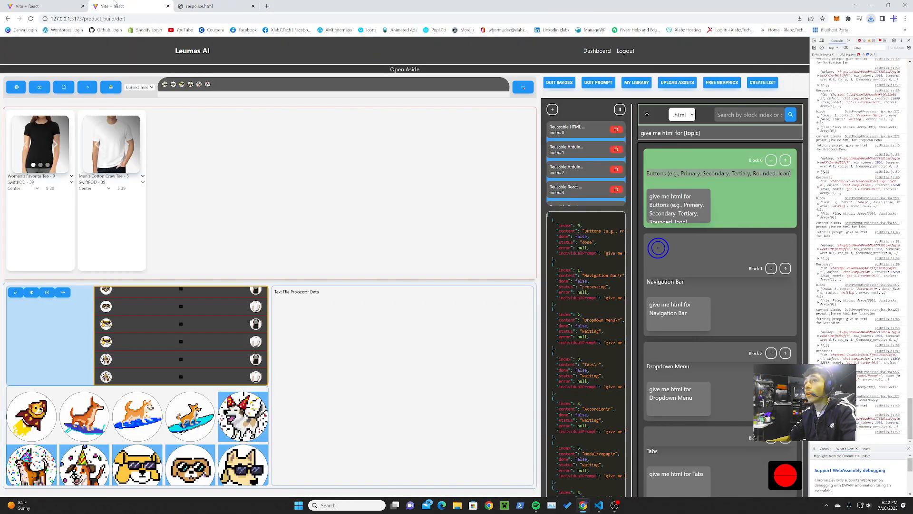
scroll(749, 247, "down", 5)
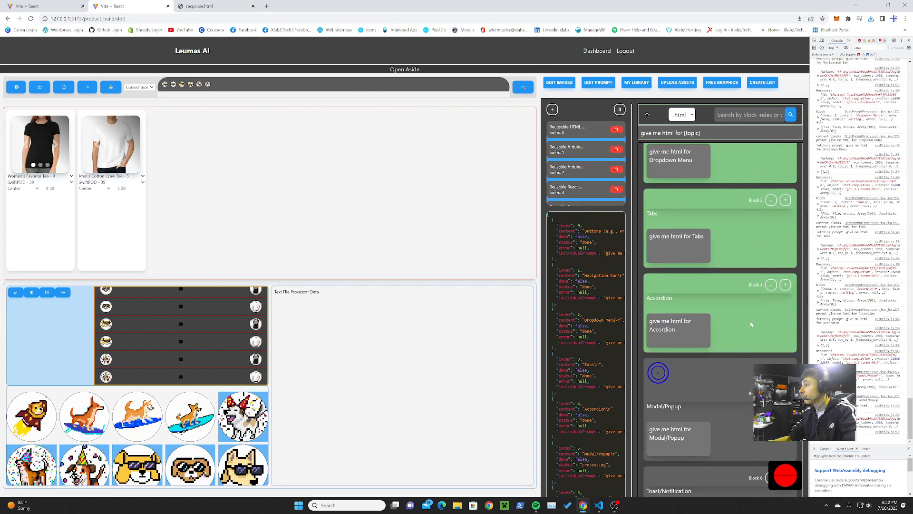
scroll(749, 311, "down", 2)
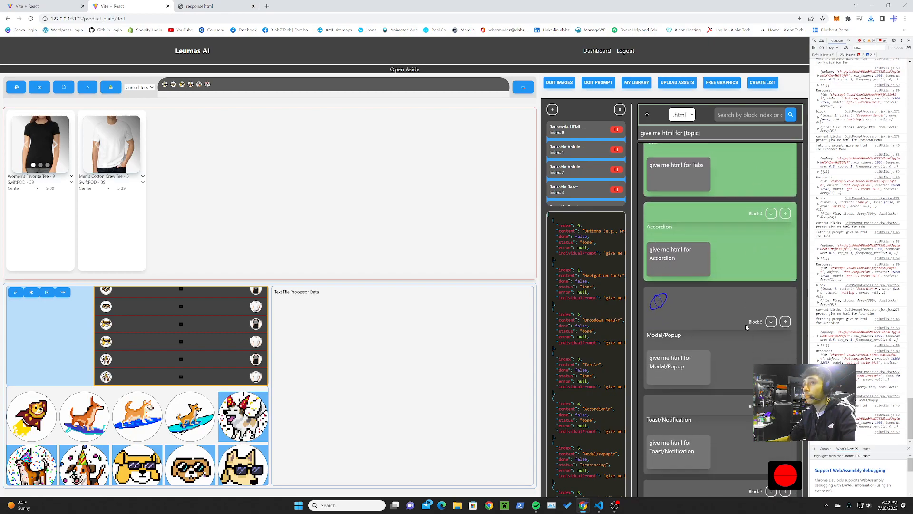
- Open the aside navigation, look through the Leumas tool categories, and close it again
left_click(389, 71)
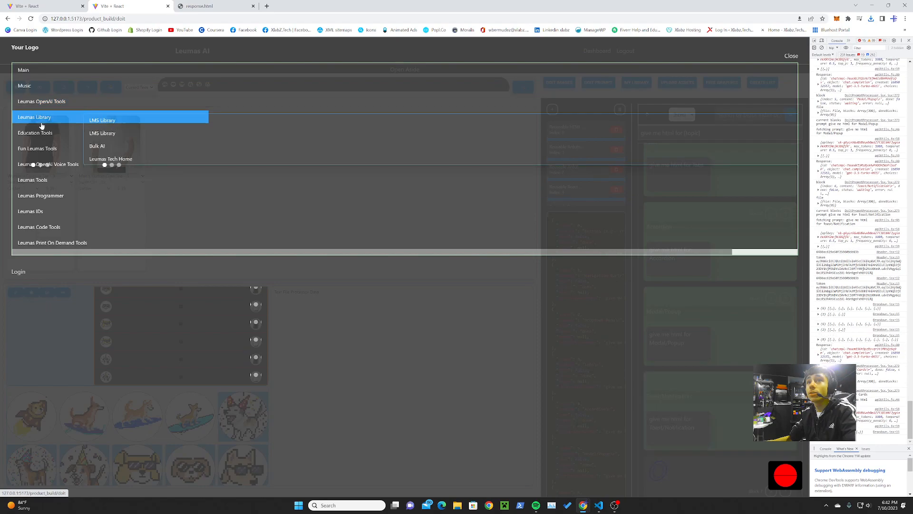
mouse_move(39, 149)
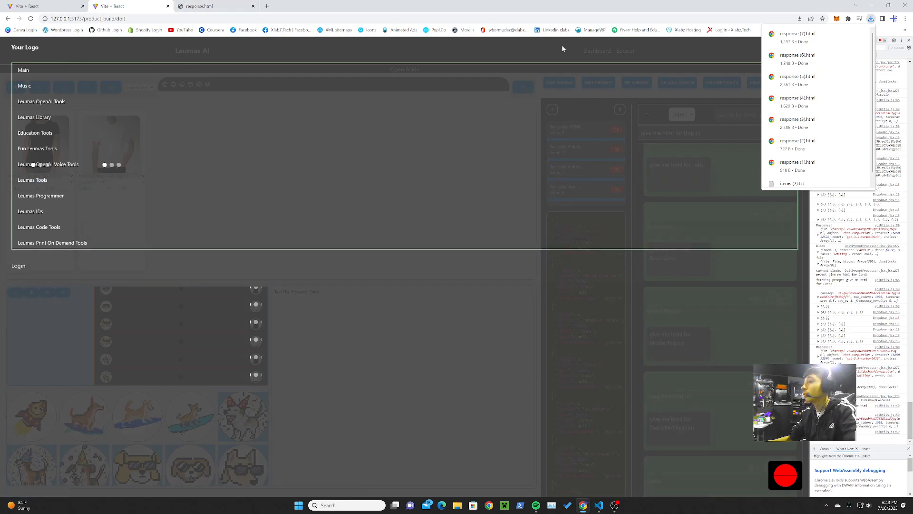
left_click(794, 56)
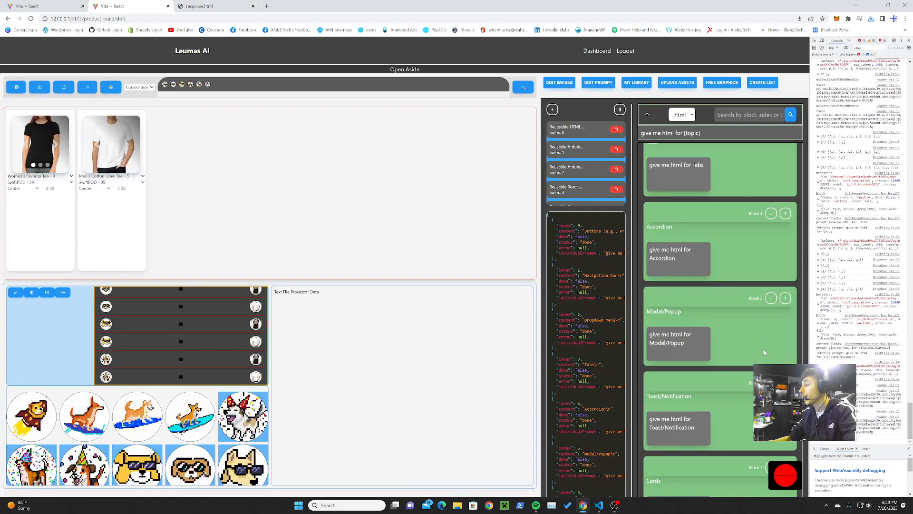
- Reload the Leumas AI product builder page during the bulk prompt run
mouse_move(780, 474)
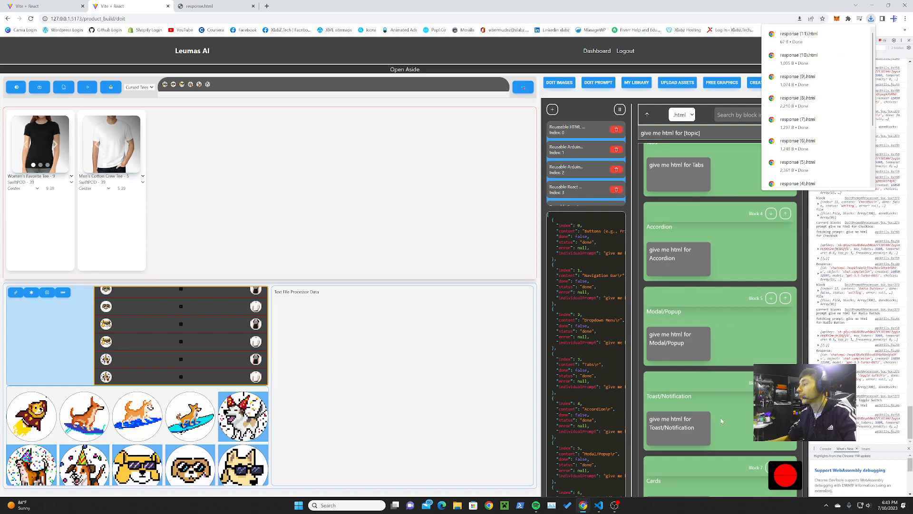
left_click(31, 19)
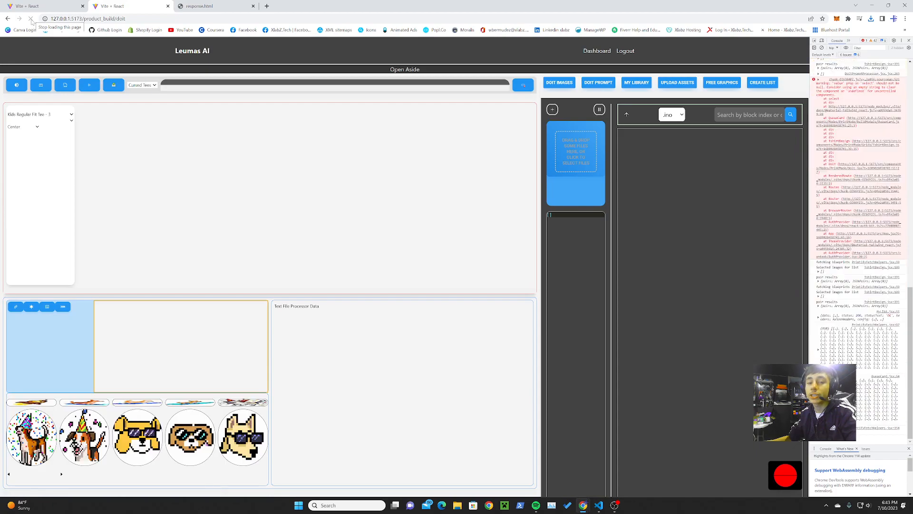